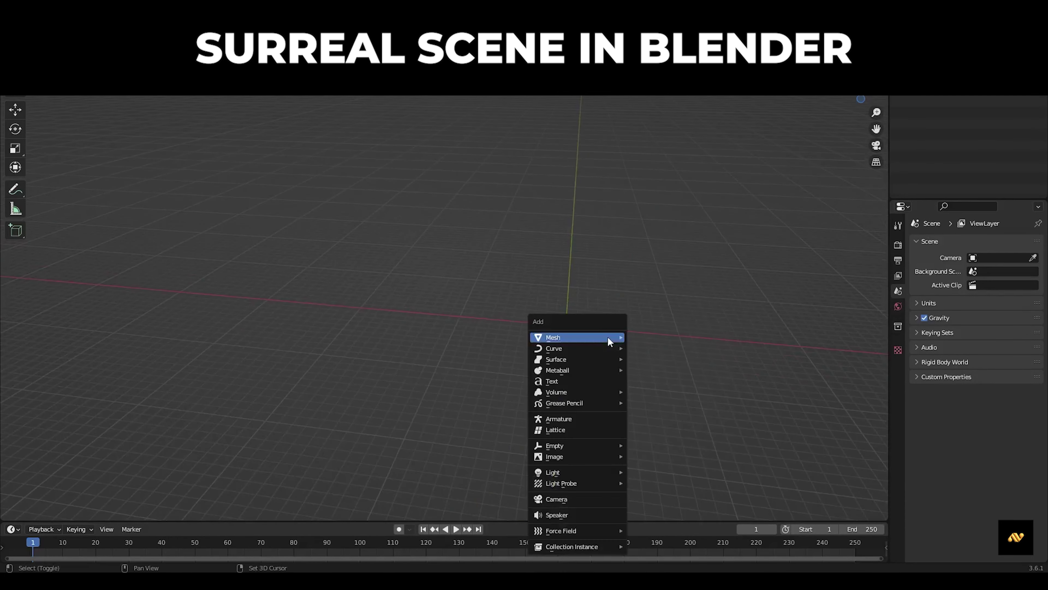
Step: Add a cube, array it into 57 steps (offset Y -1, Z 1), and stretch it along X
click(561, 337)
click(644, 348)
key(g)
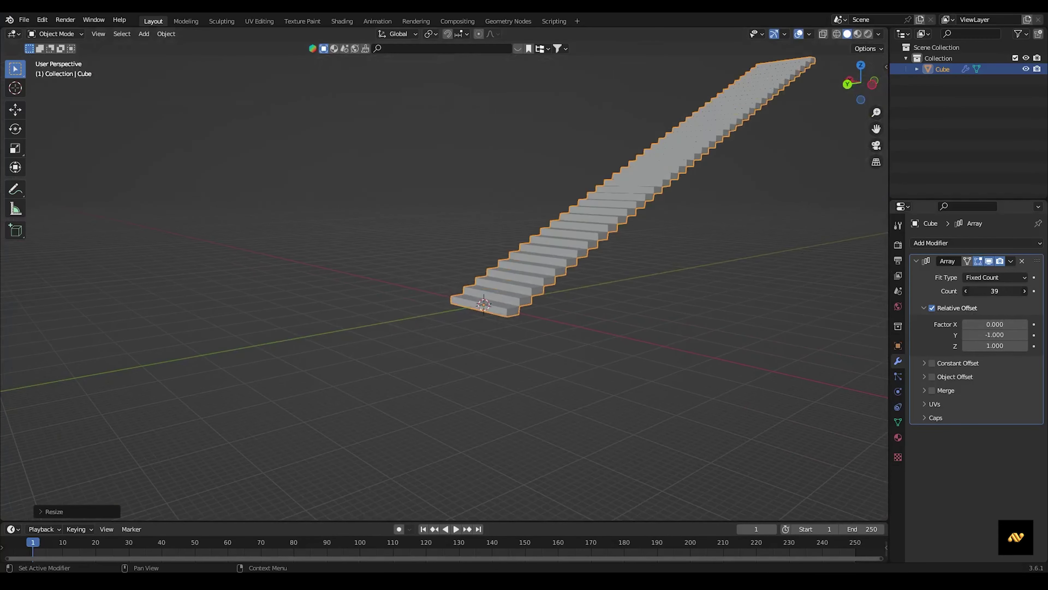
drag(994, 290, 1019, 291)
mouse_move(665, 285)
middle_down()
mouse_move(707, 204)
mouse_move(723, 206)
middle_up()
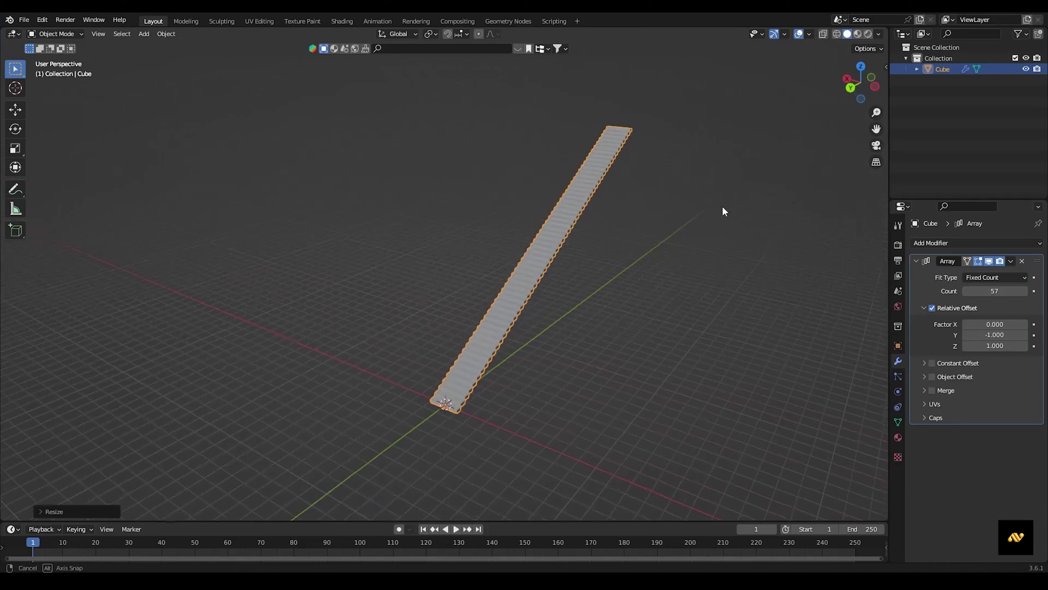
click(367, 298)
mouse_move(687, 315)
middle_down()
mouse_move(516, 341)
mouse_move(729, 160)
middle_up()
Step: Add a plane and scale it up into a wide ground under the stairs
key(shift+a)
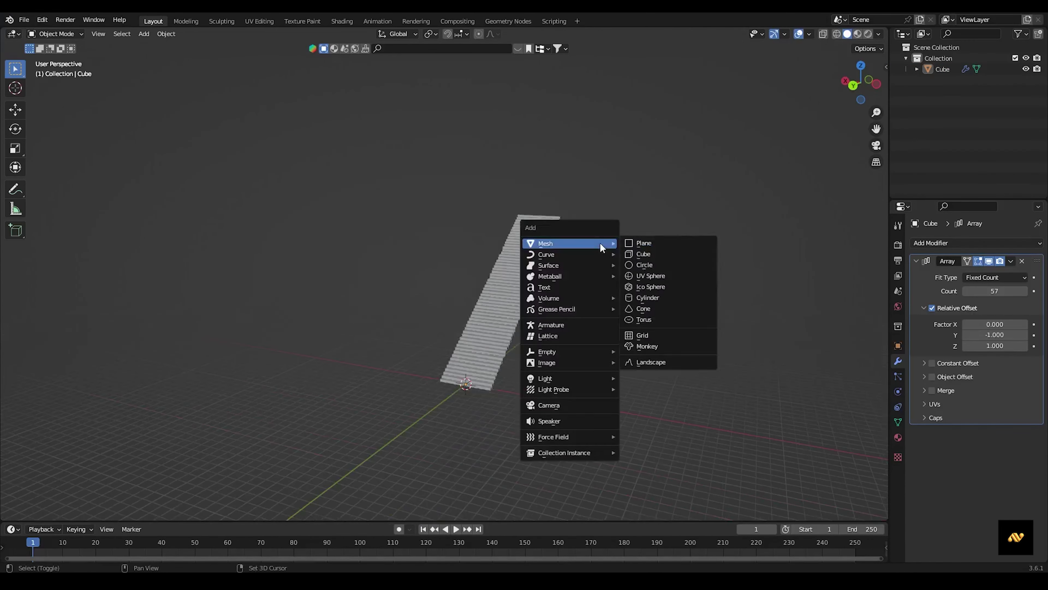
click(648, 241)
key(KP_7)
key(s)
click(714, 215)
mouse_move(714, 215)
middle_down()
mouse_move(635, 208)
mouse_move(727, 297)
middle_up()
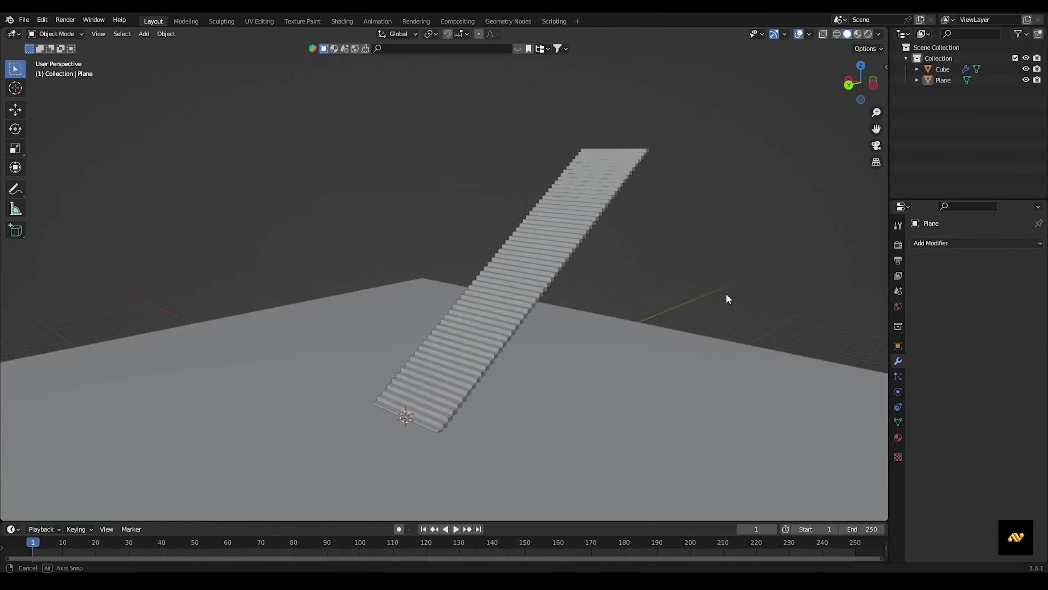
Step: Add a camera and align it to the current view behind the stairs
key(shift+a)
click(658, 248)
middle_drag(658, 248, 613, 187)
click(98, 34)
click(265, 173)
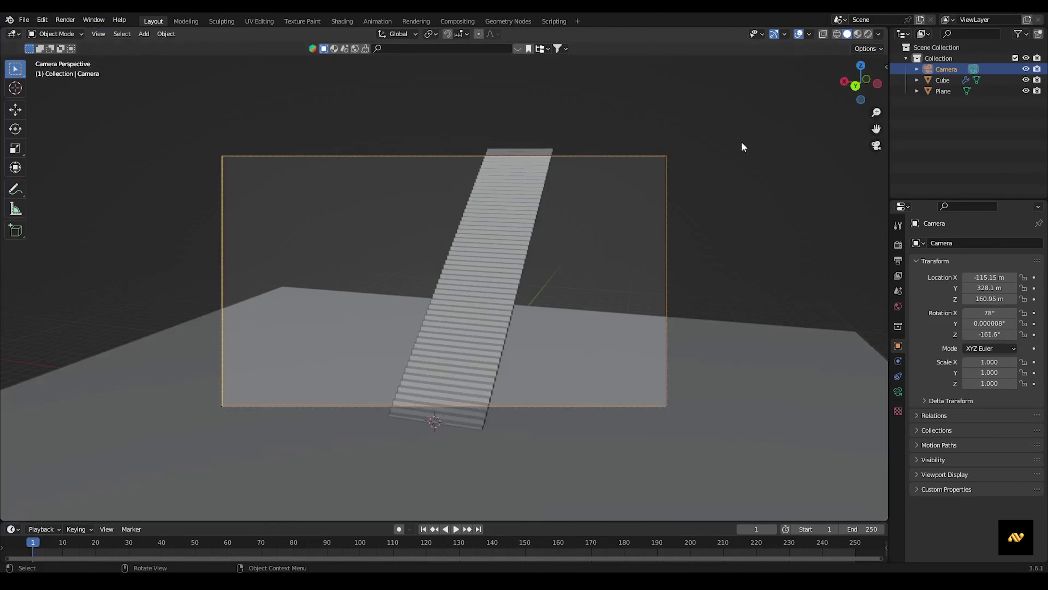
Step: Set the output resolution to 1080×1350
click(898, 260)
double_click(1002, 257)
text(10801350)
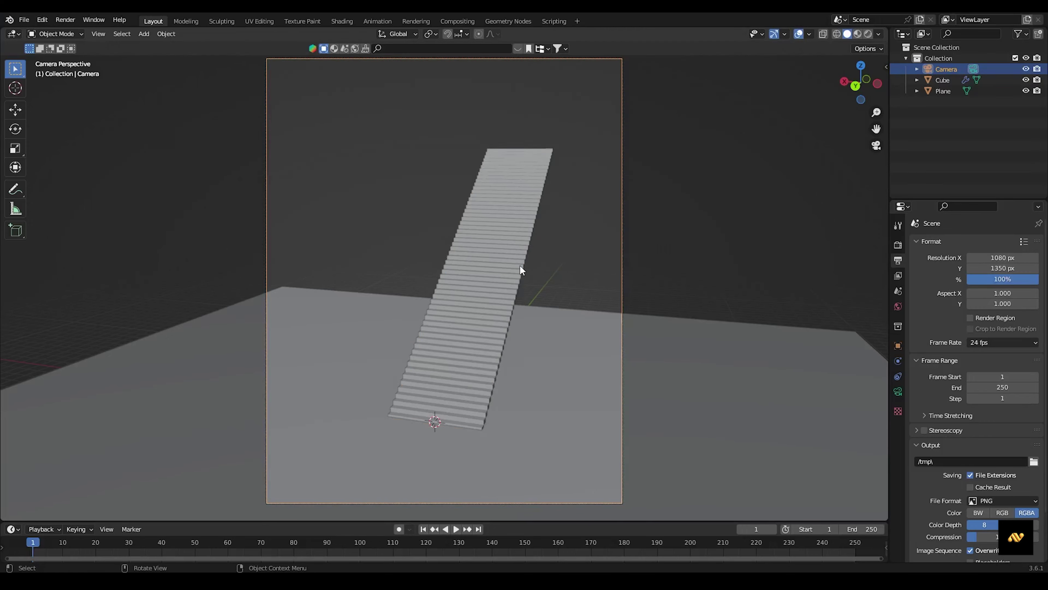
Step: Reposition the camera to reframe the staircase
click(479, 319)
click(898, 345)
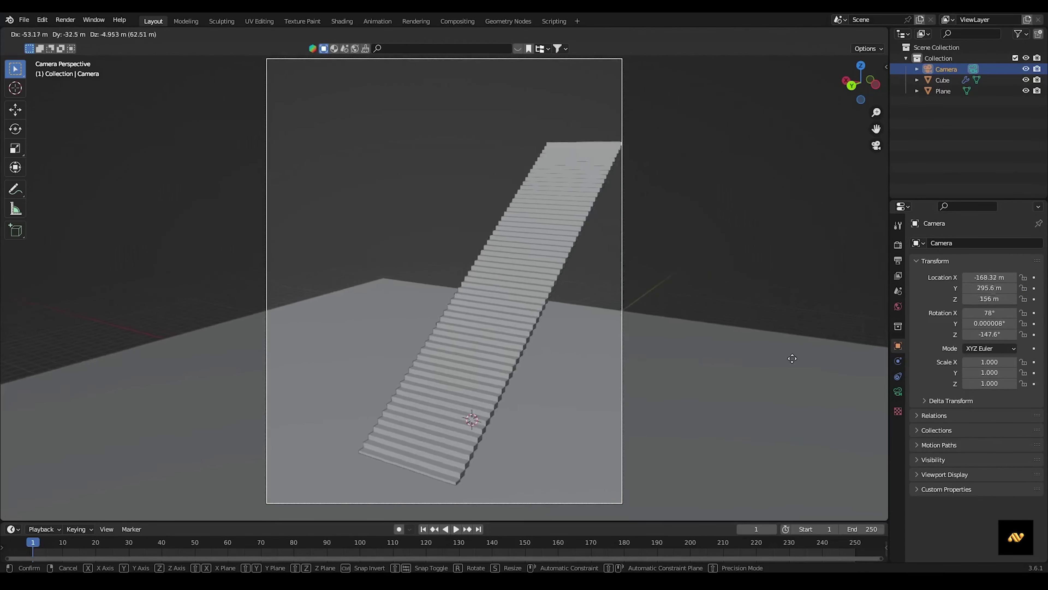
click(943, 80)
click(898, 361)
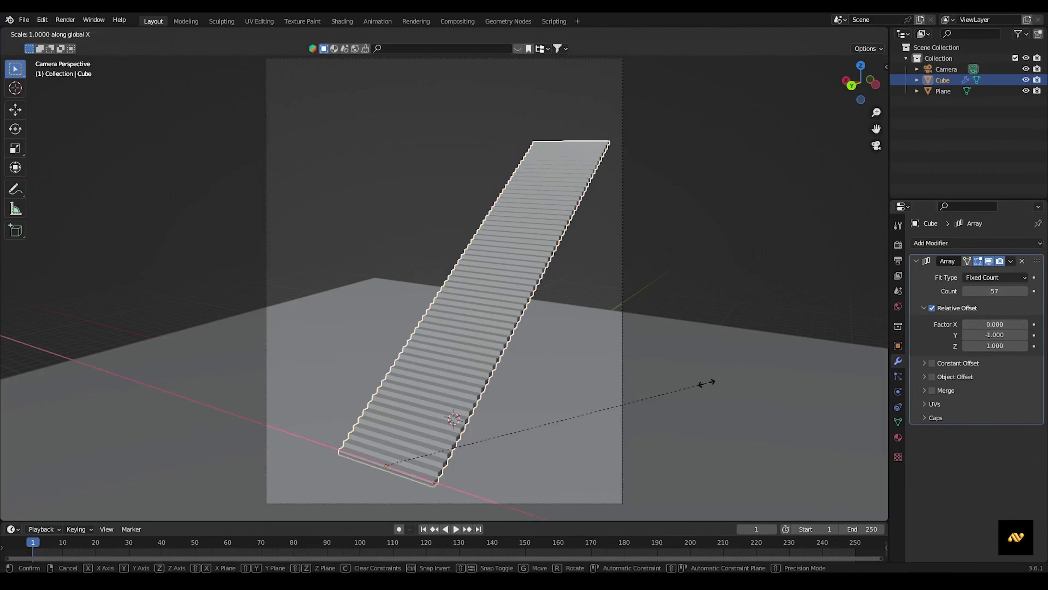
key(Escape)
key(ctrl+z)
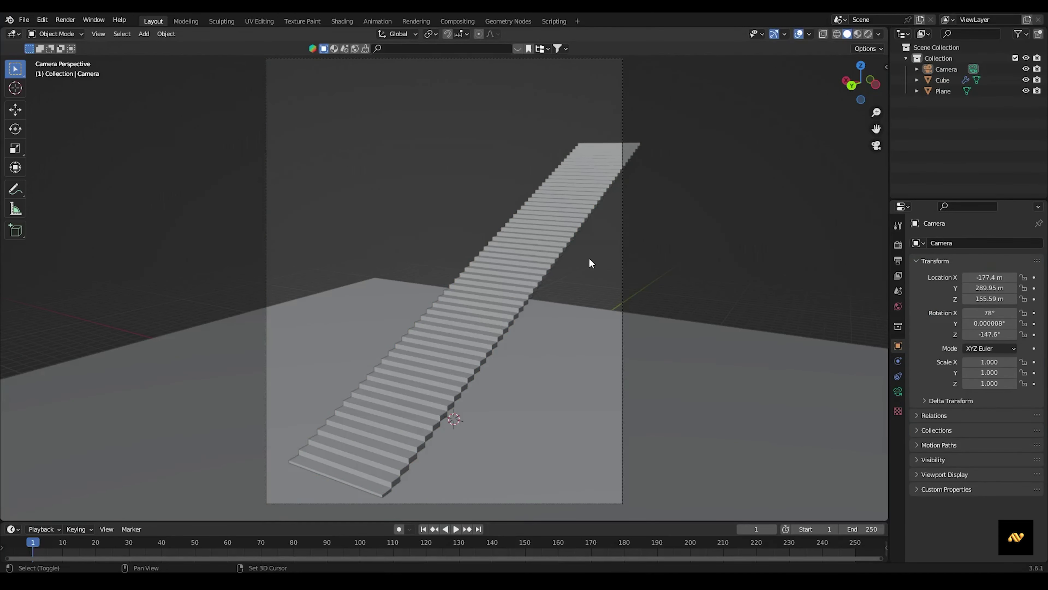
Step: Shift the ground plane along Y and set the staircase to 38 steps
click(652, 326)
key(g)
key(y)
key(ctrl+z)
click(1024, 291)
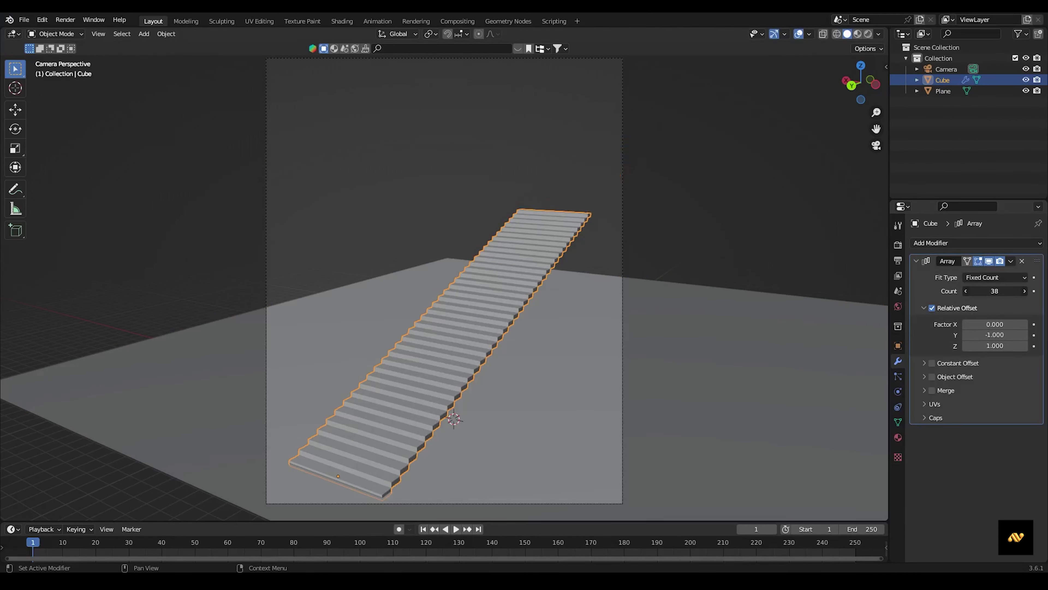
Step: Add a new cube for a pillar, scale it tall, and move it along X
key(shift+a)
click(475, 198)
click(838, 314)
key(g)
key(x)
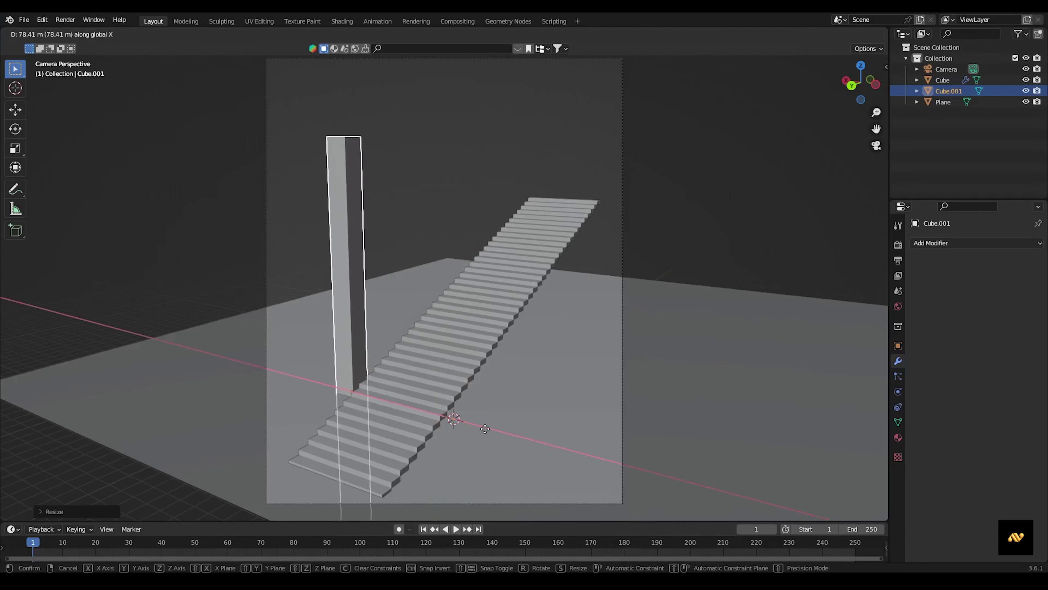
key(x)
key(ctrl+z)
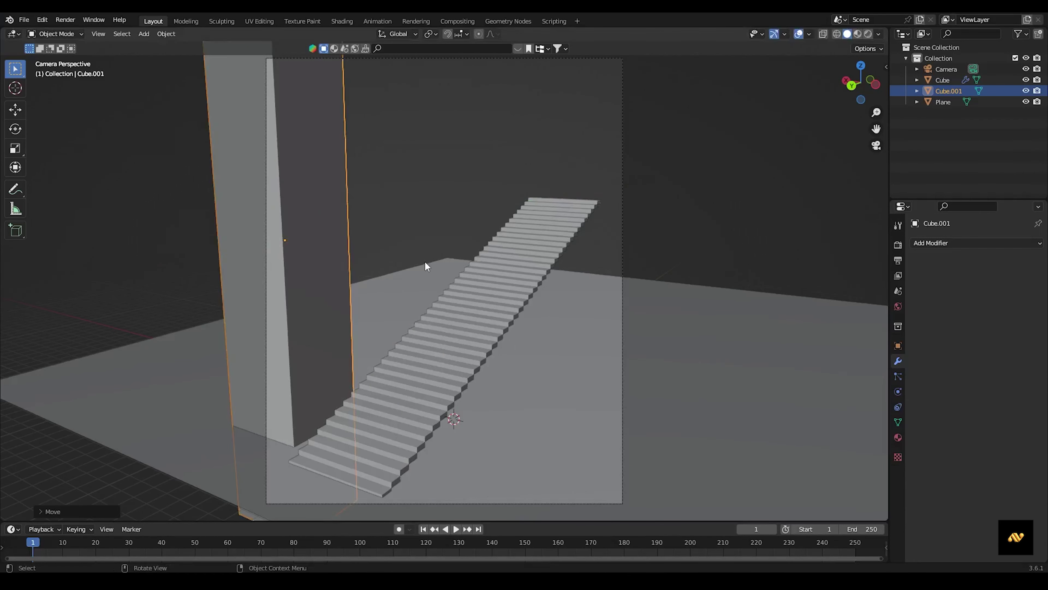
Step: Thin the pillar along Y, place it beside the stairs, and array it twice with Y factor 1.7
key(s)
key(y)
key(g)
key(x)
click(302, 275)
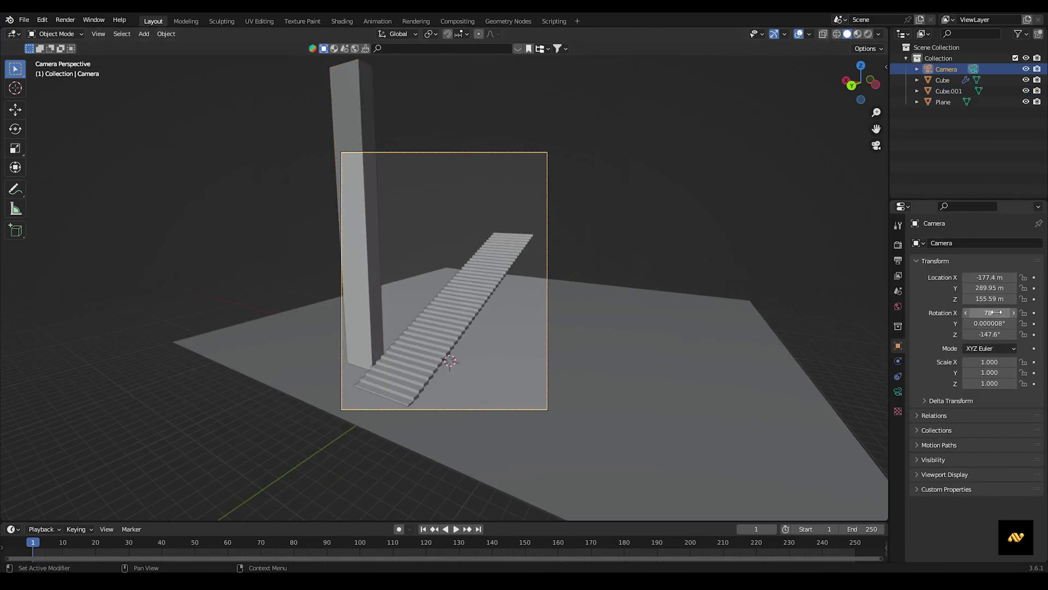
click(369, 227)
click(876, 145)
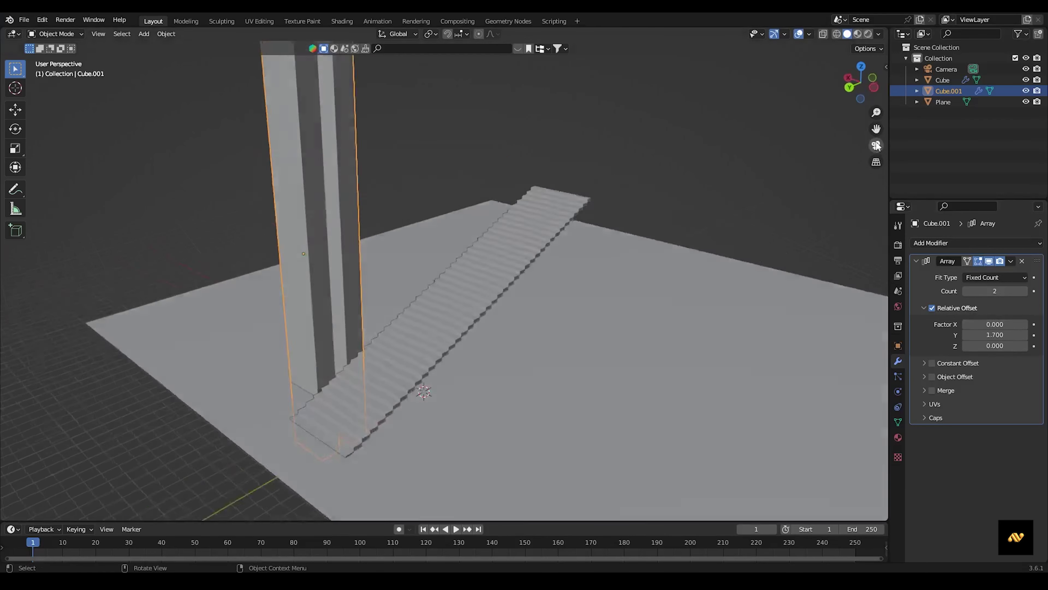
Step: Raise the pillar array count to 21
click(876, 145)
drag(995, 291, 1024, 291)
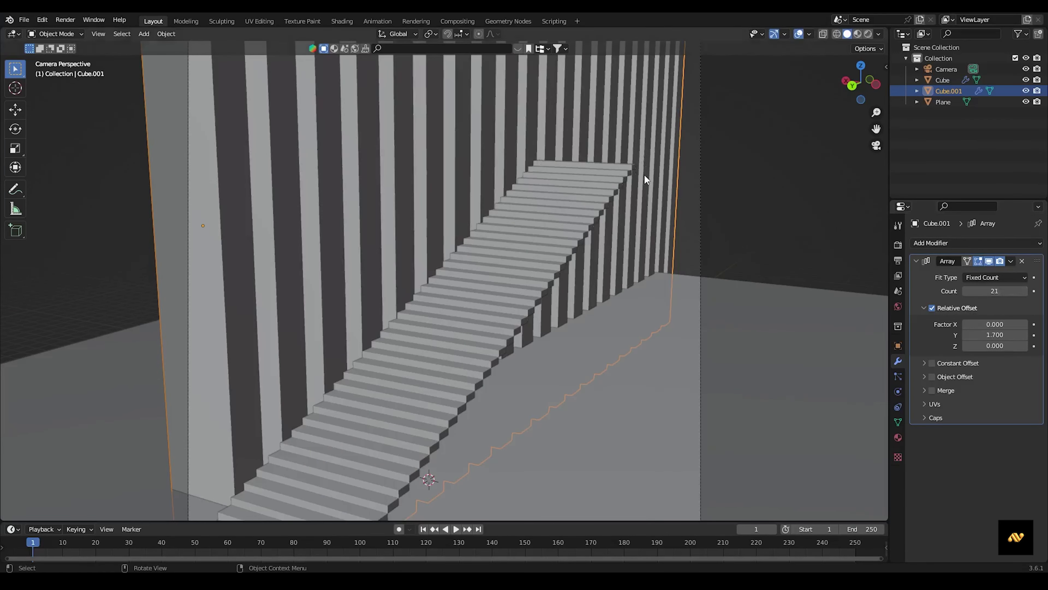
scroll(619, 198, down, 3)
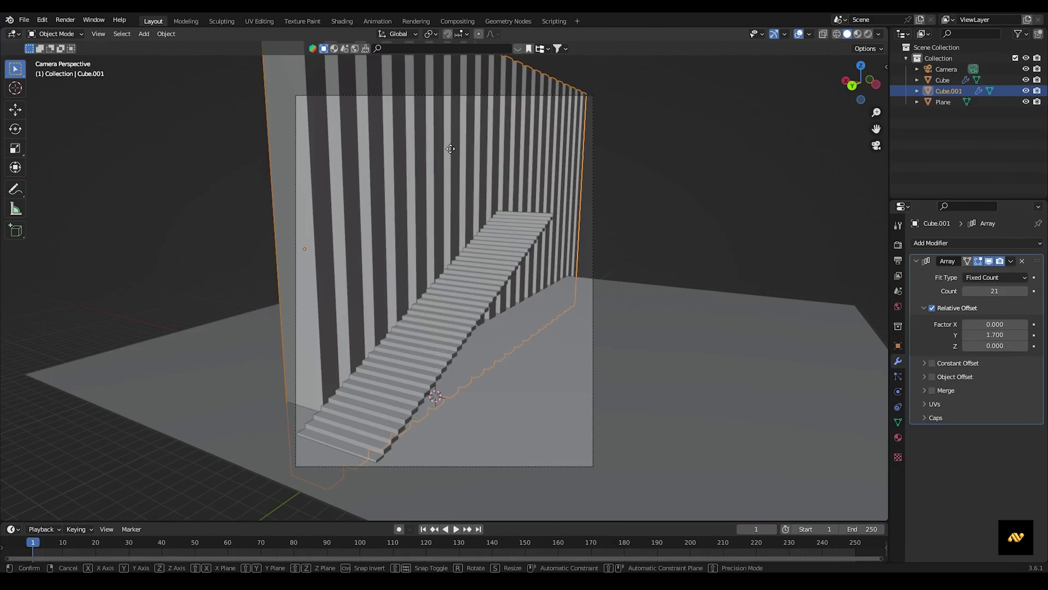
key(y)
click(657, 152)
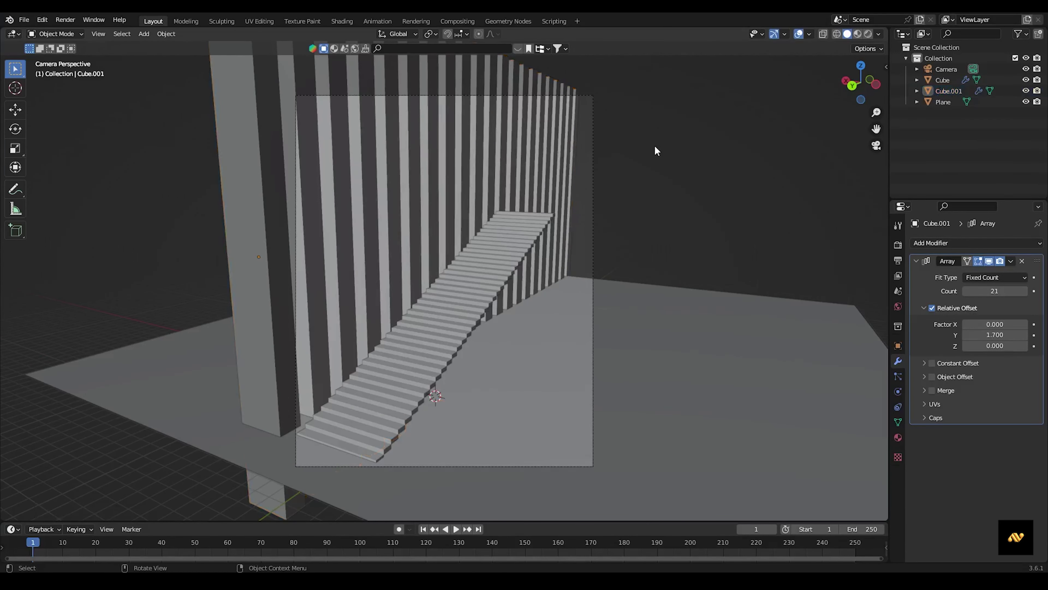
Step: Scale the staircase wider to fill the corridor
key(Escape)
click(491, 280)
key(s)
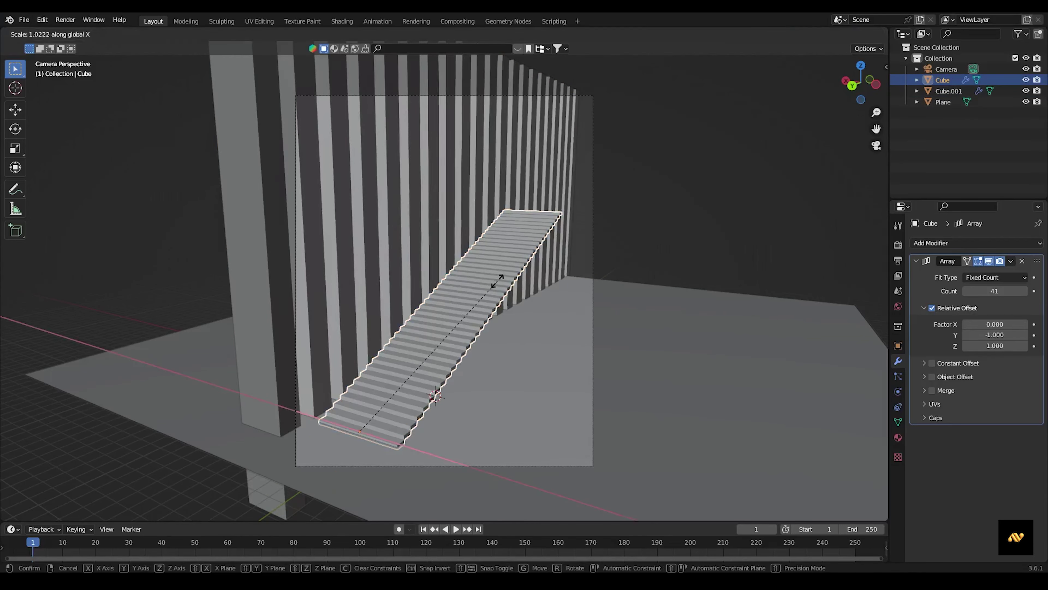
click(738, 317)
key(g)
Step: Duplicate the pillar row and move the copy along X to the opposite side
key(shift+d)
key(x)
key(ctrl+KP_1)
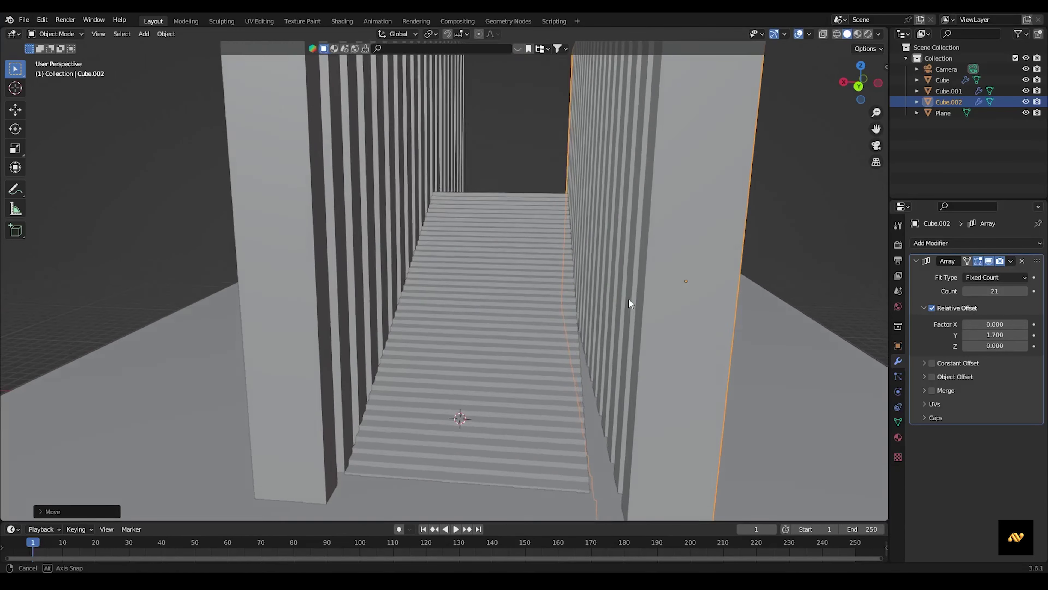
click(662, 236)
key(KP_0)
Step: Rotate the camera to aim down the pillar corridor
click(946, 69)
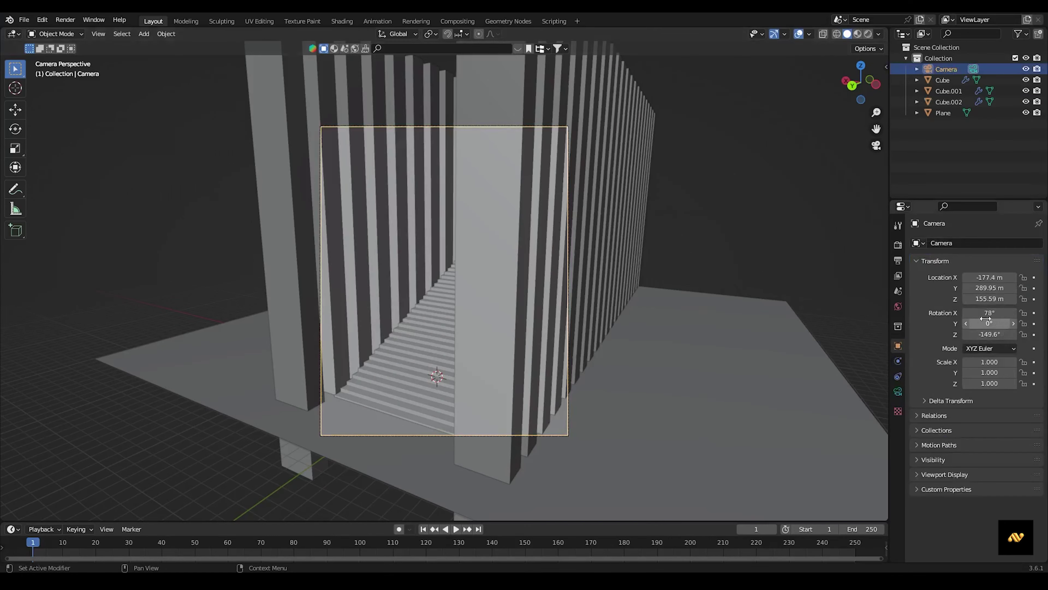
mouse_move(989, 335)
mouse_down()
mouse_move(962, 334)
mouse_move(980, 313)
mouse_up()
click(506, 180)
scroll(505, 180, down, 3)
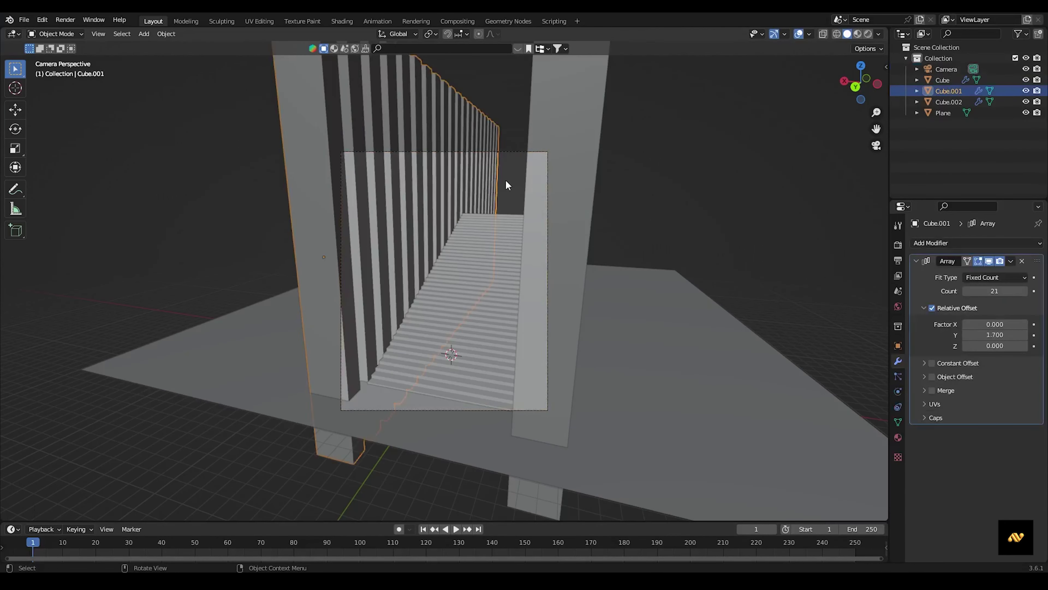
Step: Duplicate the ground plane and raise the copy along Z
click(701, 305)
key(shift+d)
key(z)
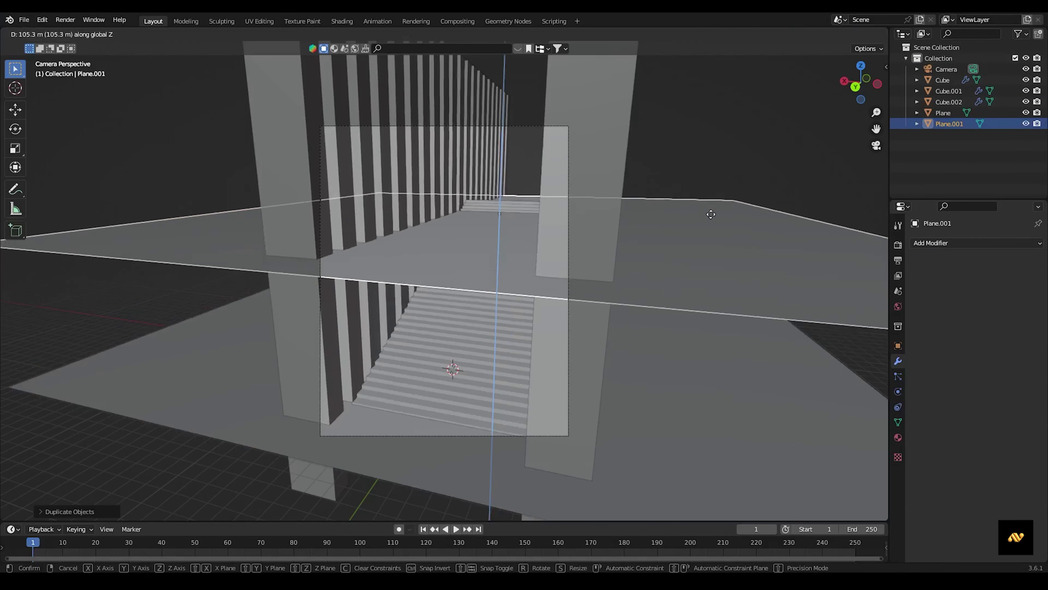
click(714, 204)
key(KP_7)
Step: Move an edge of the raised plane in Edit Mode and check it from several views
key(Tab)
scroll(665, 511, down, 2)
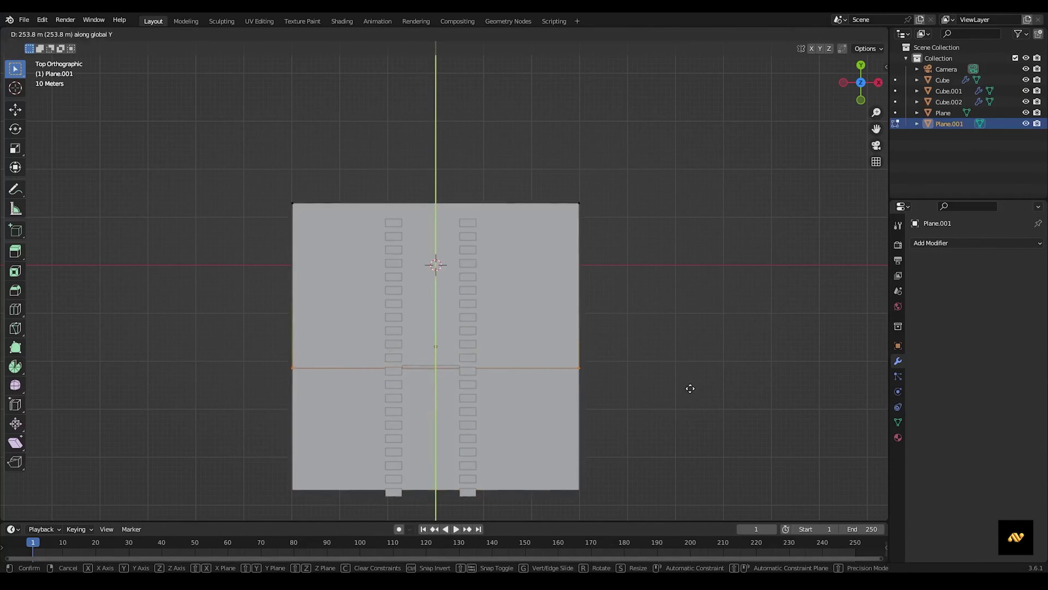
click(690, 389)
middle_drag(690, 389, 419, 245)
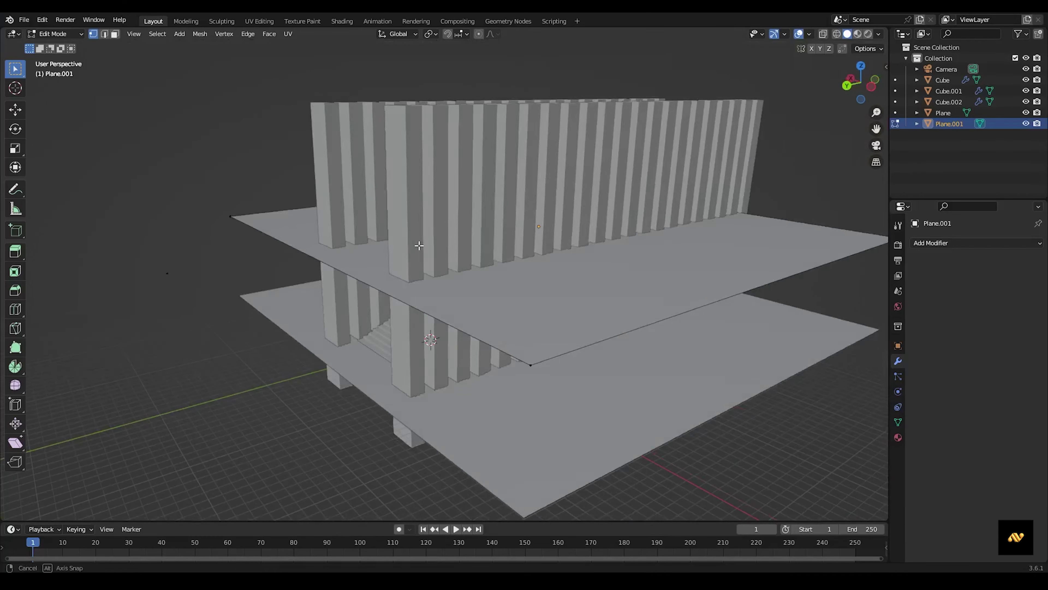
click(862, 67)
key(KP_0)
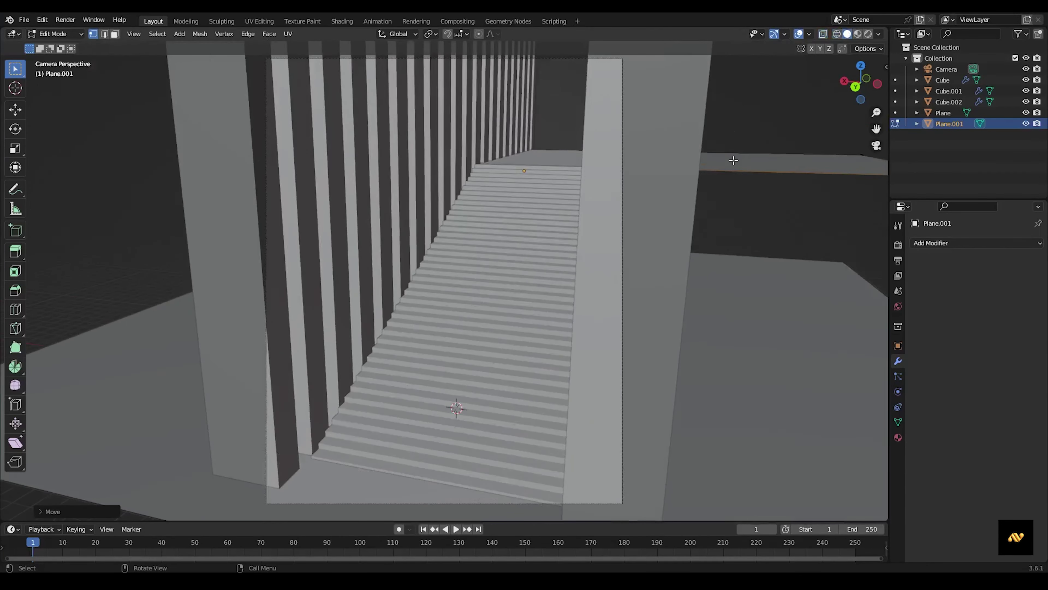
Step: Lift the landing plane along Z to the top step
key(z)
middle_drag(680, 96, 791, 93)
key(ctrl+KP_3)
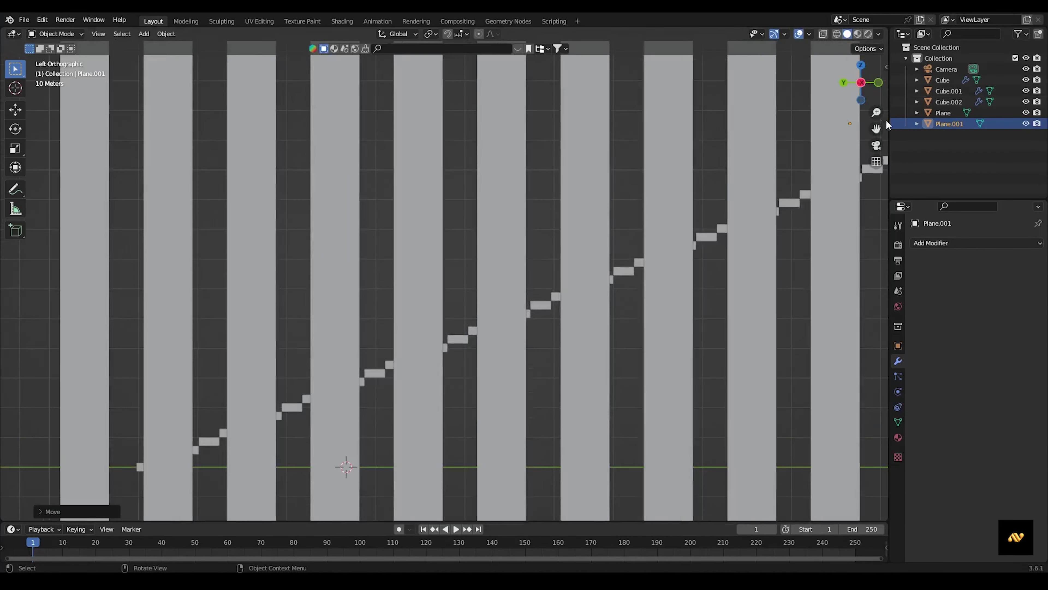
middle_drag(619, 362, 671, 222)
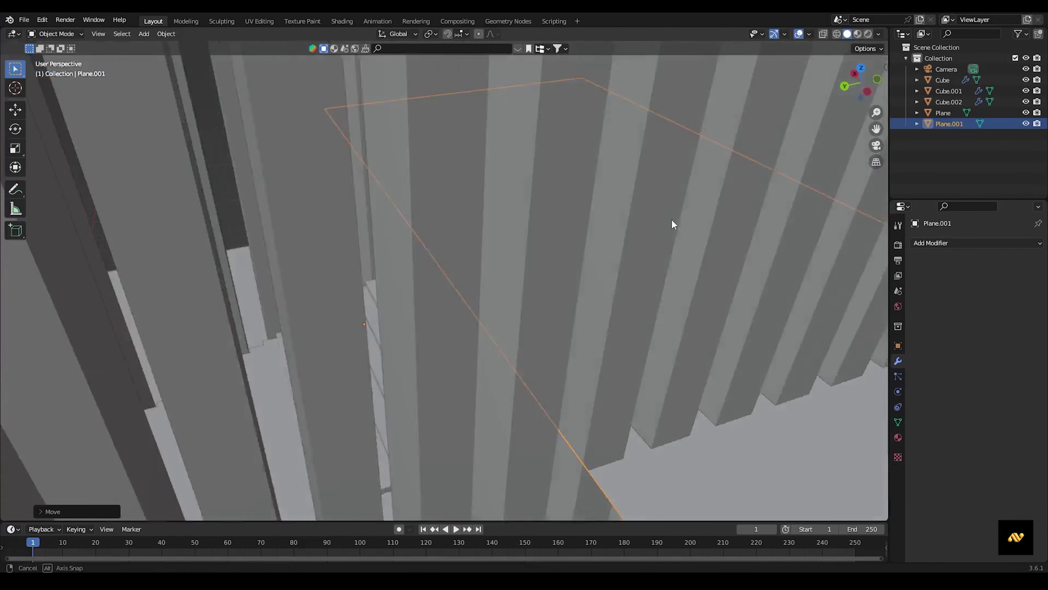
click(606, 287)
key(KP_7)
Step: Narrow the landing plane along X to the corridor width
click(452, 332)
scroll(452, 333, up, 5)
key(g)
key(x)
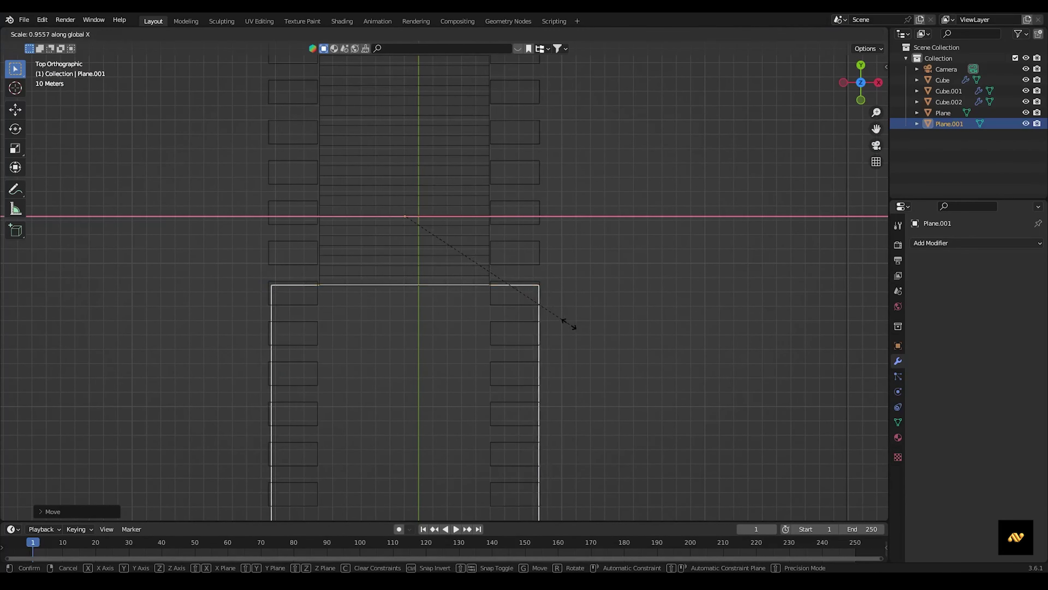
click(569, 323)
key(KP_0)
click(507, 145)
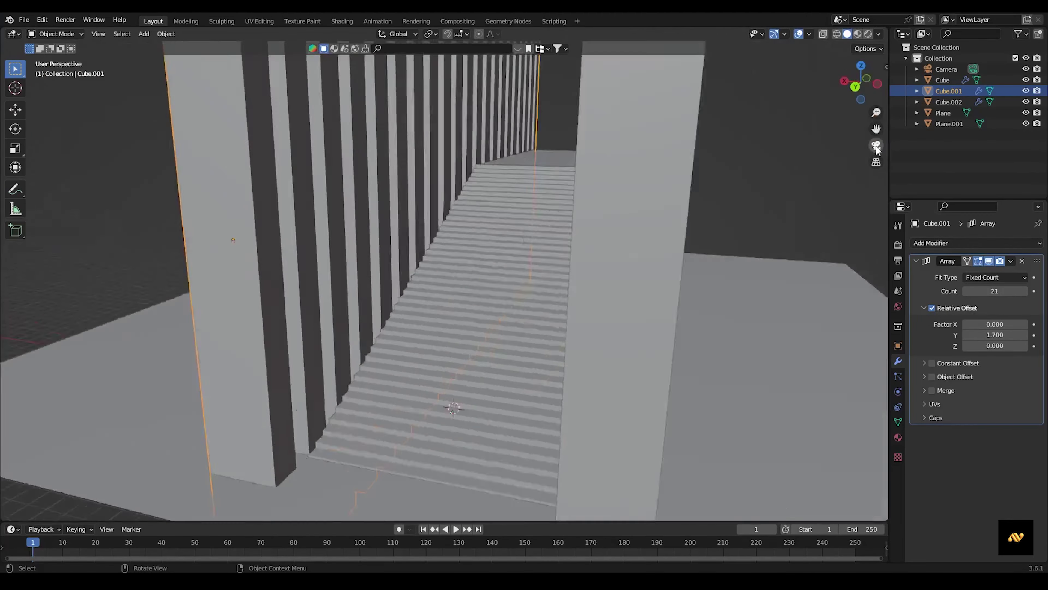
click(946, 69)
Step: Reposition the camera and enable its Thirds composition guides
key(g)
click(484, 213)
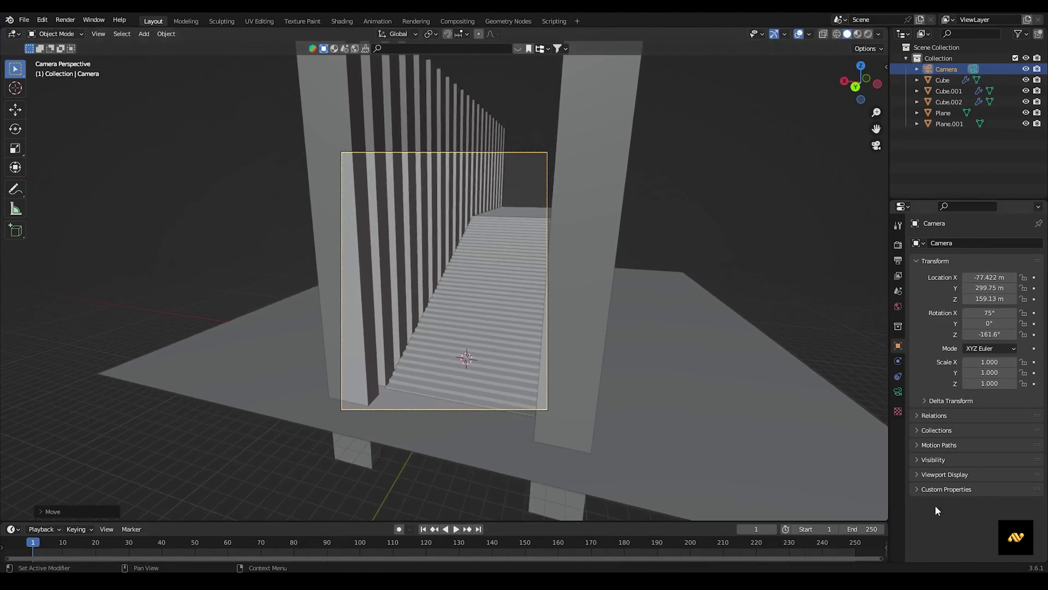
click(898, 391)
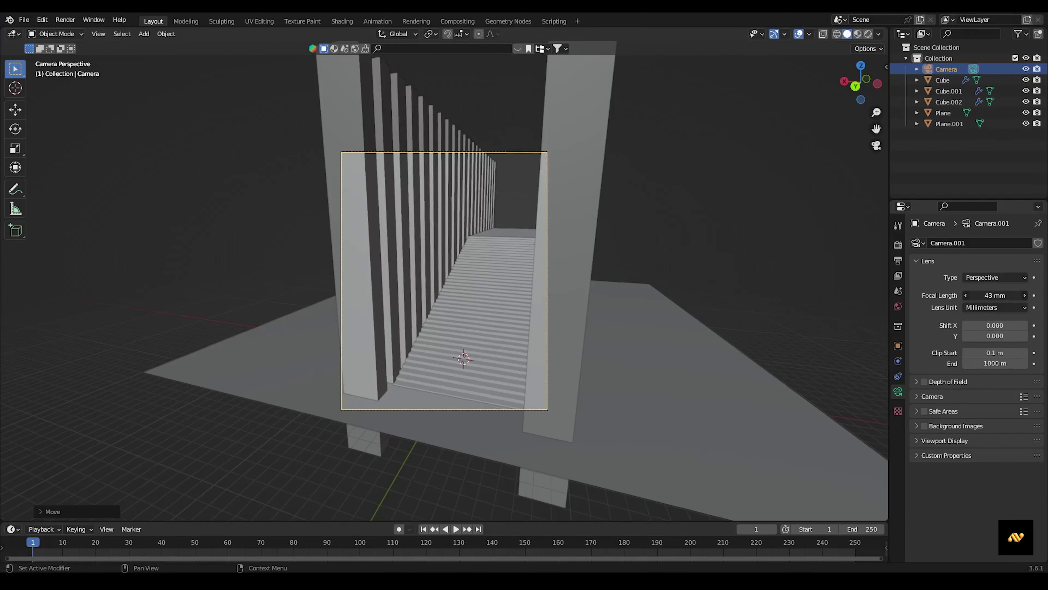
Step: Set the left pillar row's array count to 28
click(949, 91)
click(899, 438)
click(898, 361)
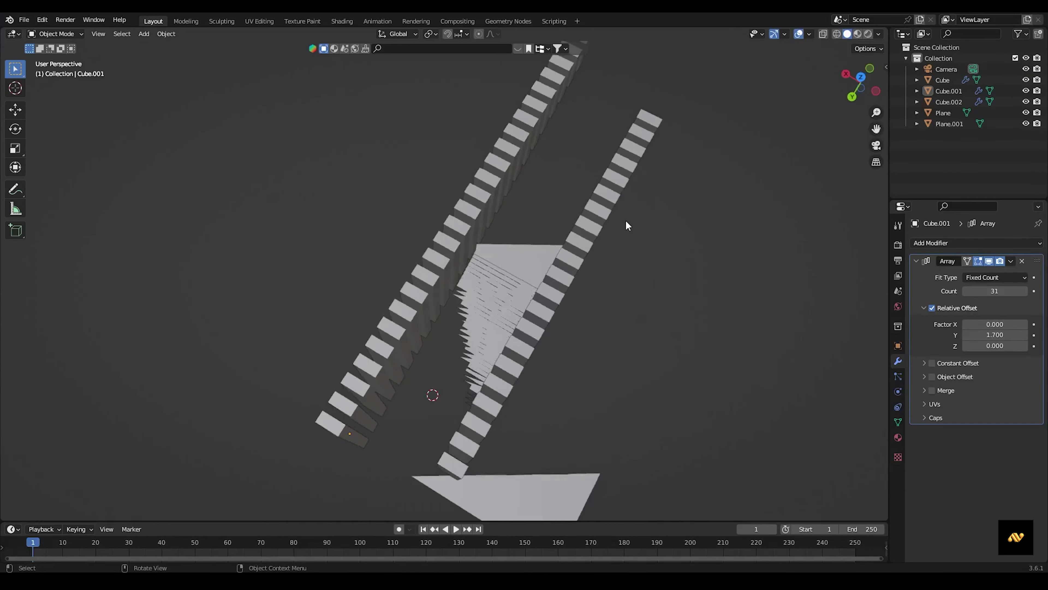
Step: Slide the right pillar wall along the corridor and review the render engine and camera rotation
click(626, 289)
key(alt+a)
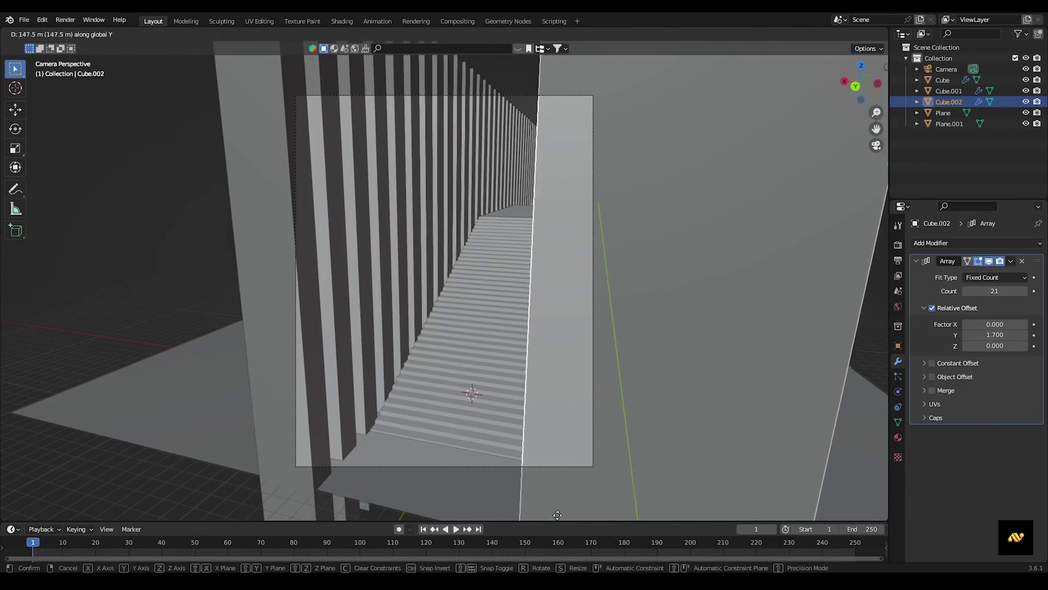
click(876, 146)
click(898, 245)
click(982, 242)
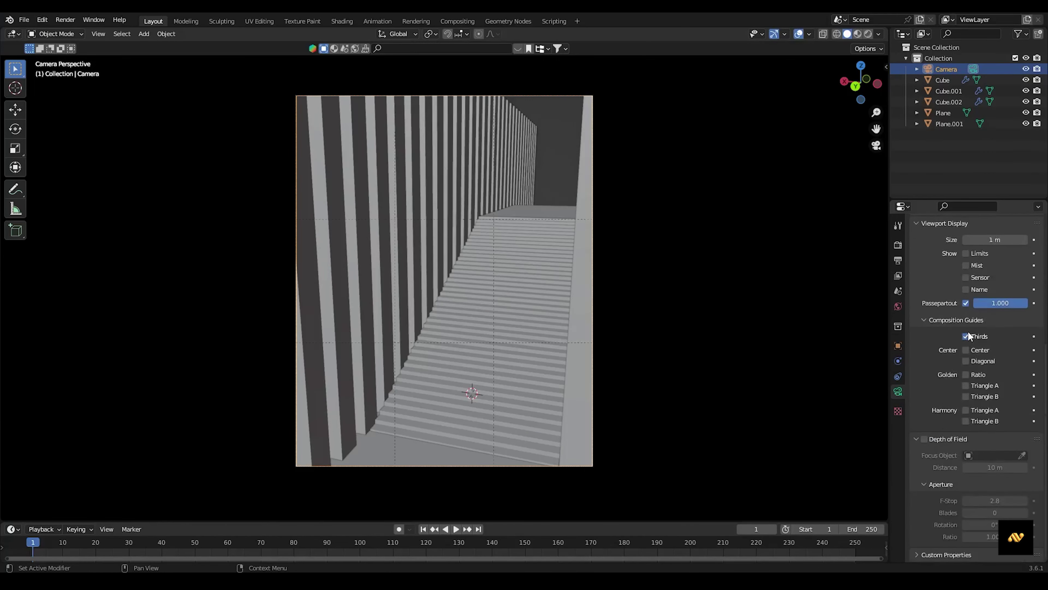
click(898, 346)
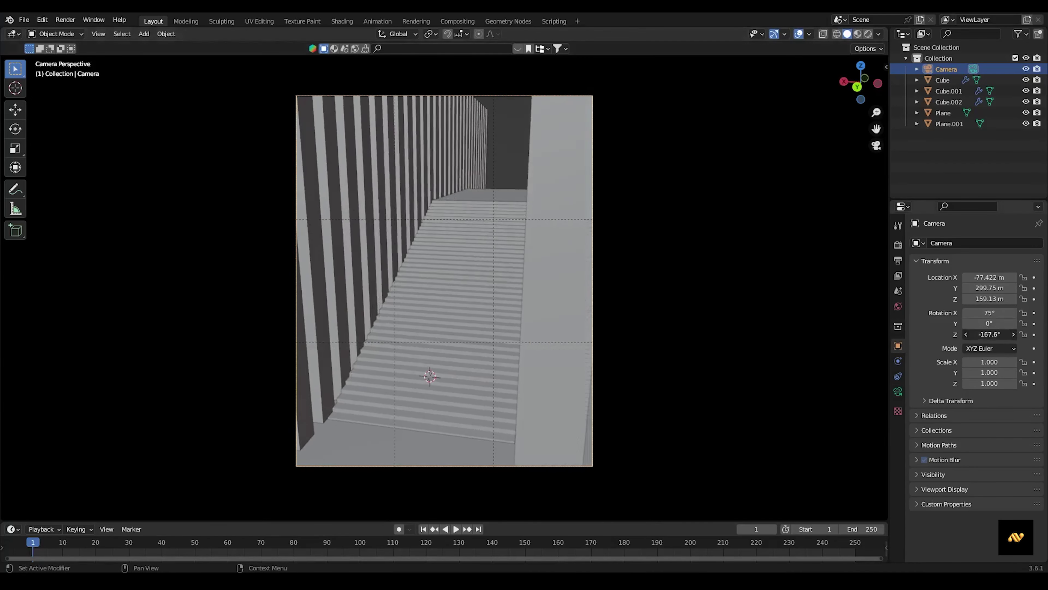
Step: Turn the camera to -167.6° on Z and set the right wall's array count to 56
drag(990, 288, 1011, 287)
click(657, 400)
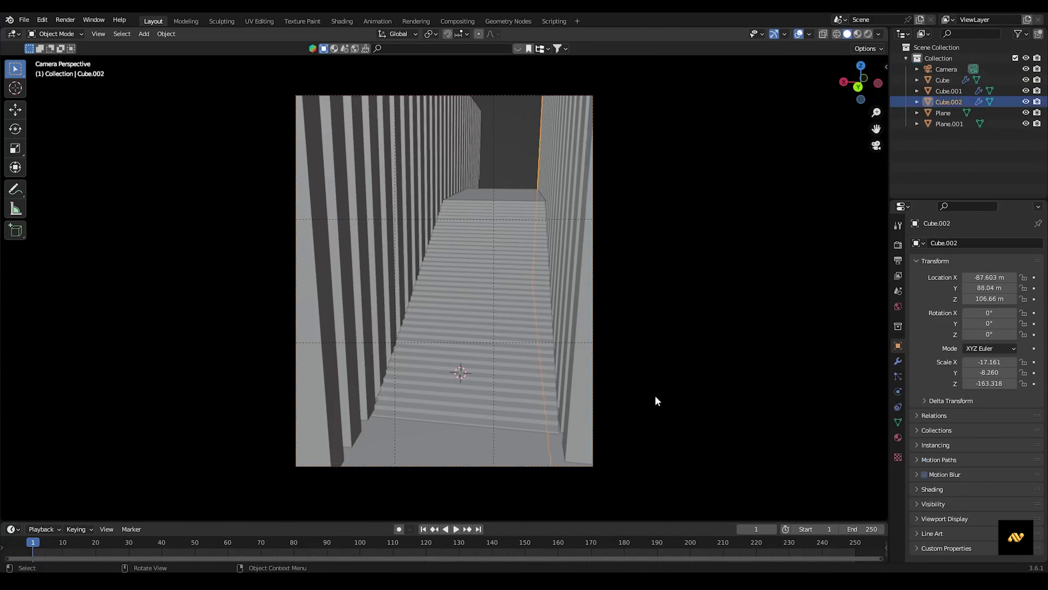
click(666, 348)
click(899, 361)
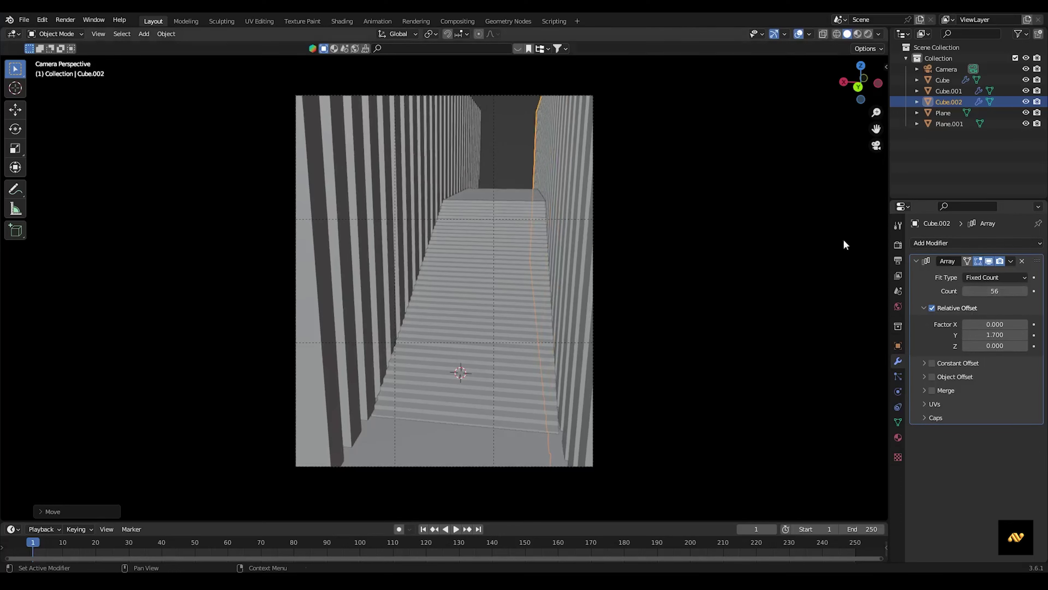
Step: Move the landing plane's geometry along Y in Edit Mode with X-ray on
click(500, 190)
key(KP_0)
key(KP_0)
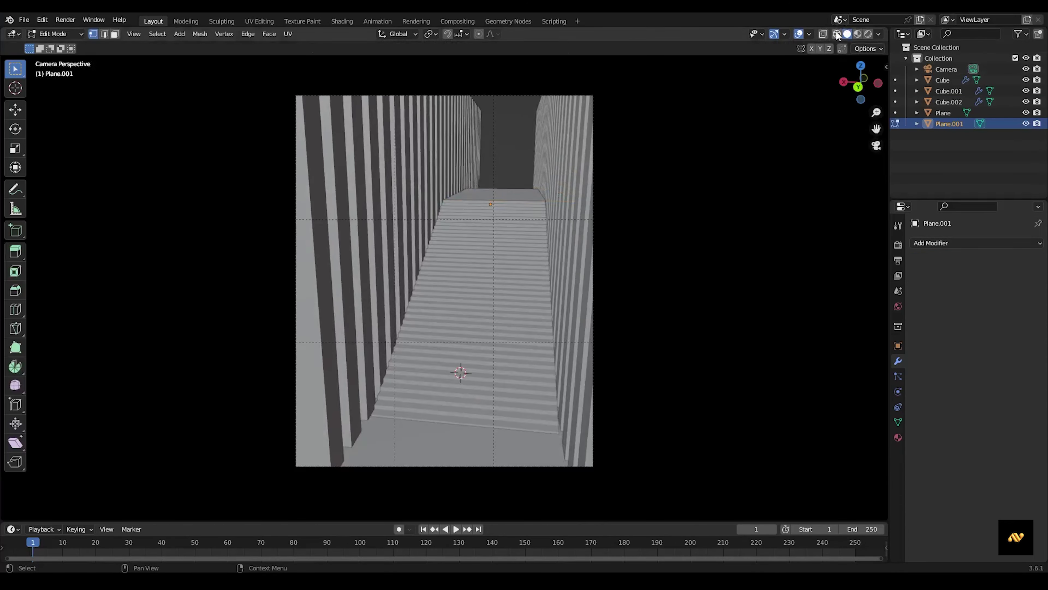
click(837, 34)
key(g)
key(y)
click(591, 180)
key(Tab)
Step: Duplicate the landing plane and place the copy on top of the pillar walls
key(shift+z)
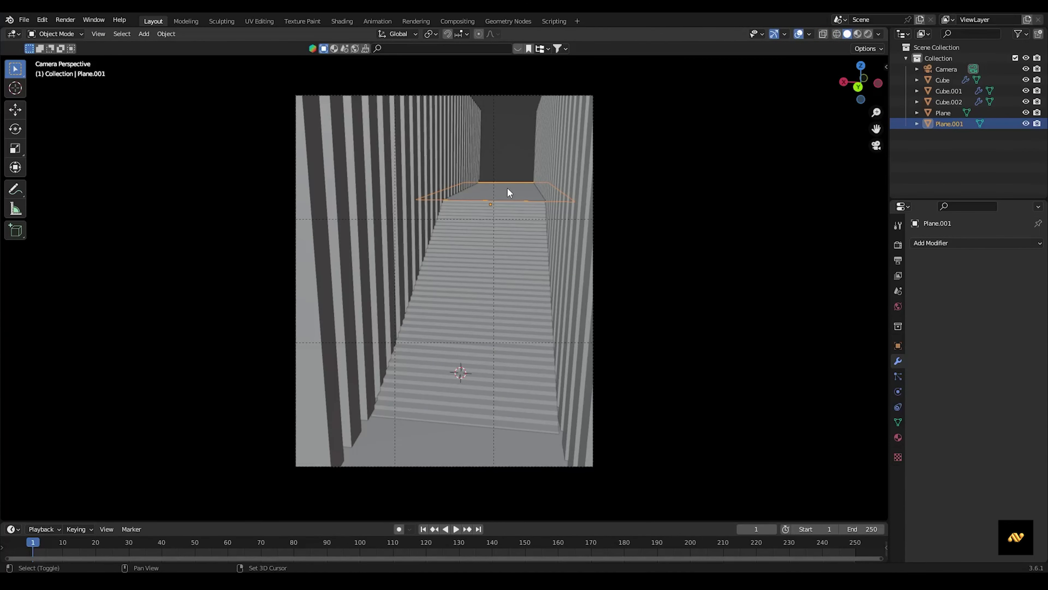
key(shift+d)
key(y)
click(550, 147)
mouse_move(550, 147)
middle_down()
mouse_move(494, 184)
mouse_move(519, 113)
middle_up()
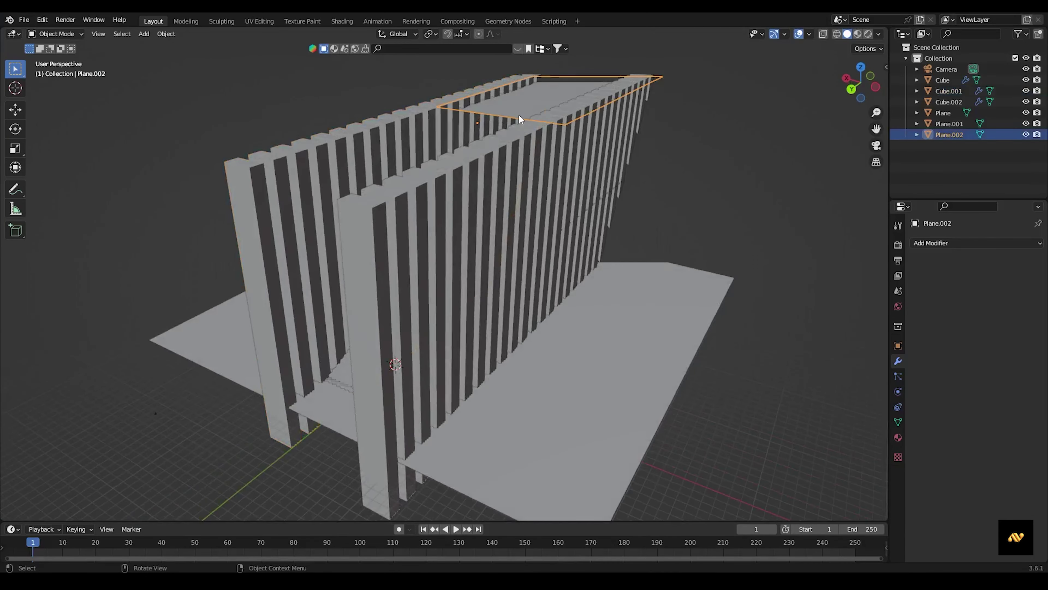
Step: Shorten the ceiling plane along Y and check it through the camera
click(461, 108)
key(Tab)
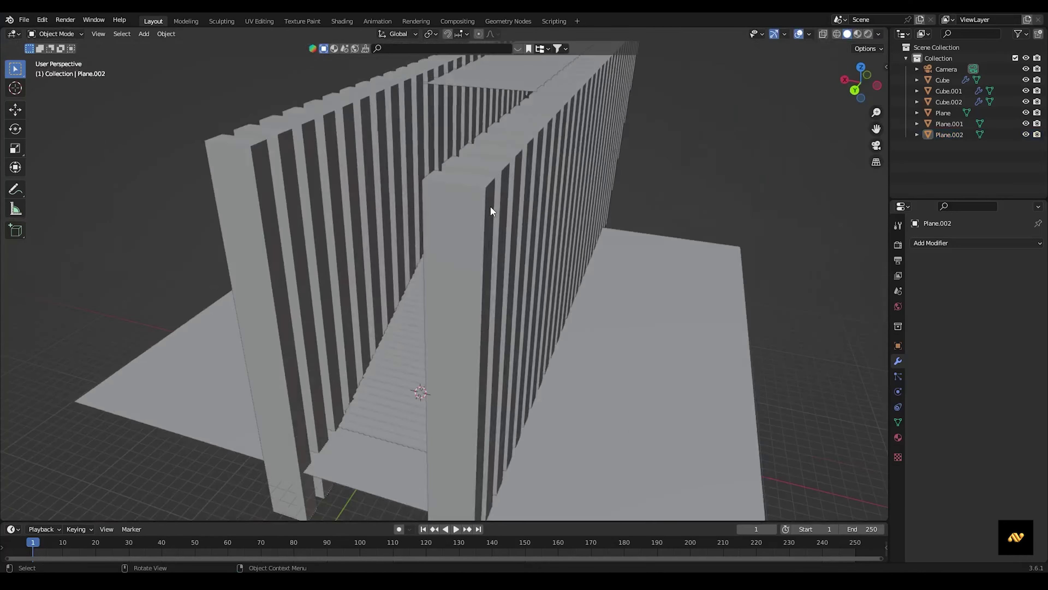
middle_drag(490, 205, 534, 409)
key(KP_0)
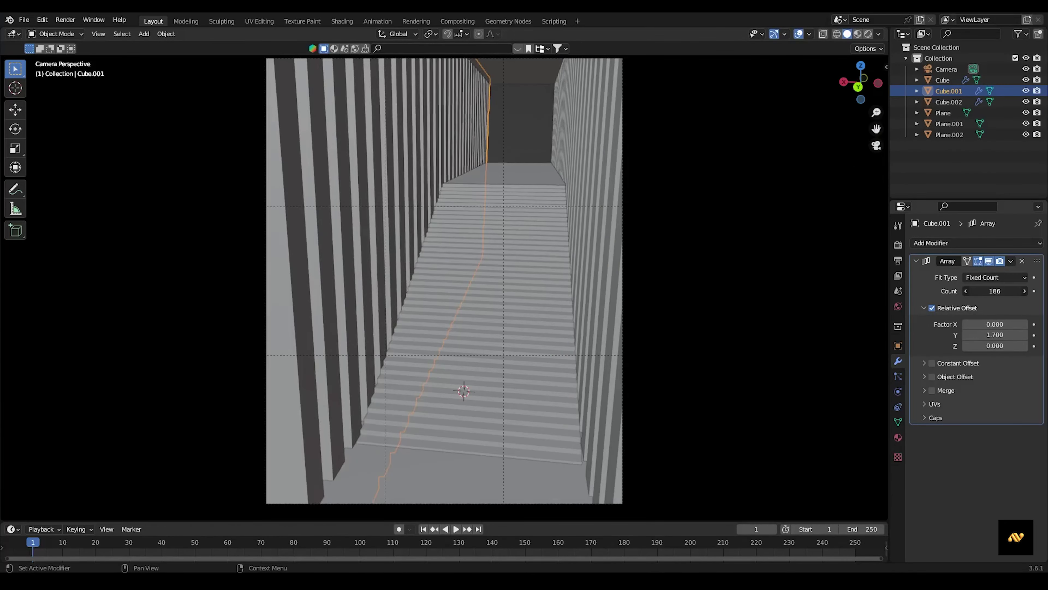
Step: Set the pillar arrays to 186 and 31 and the camera focal length to 41 mm
click(845, 161)
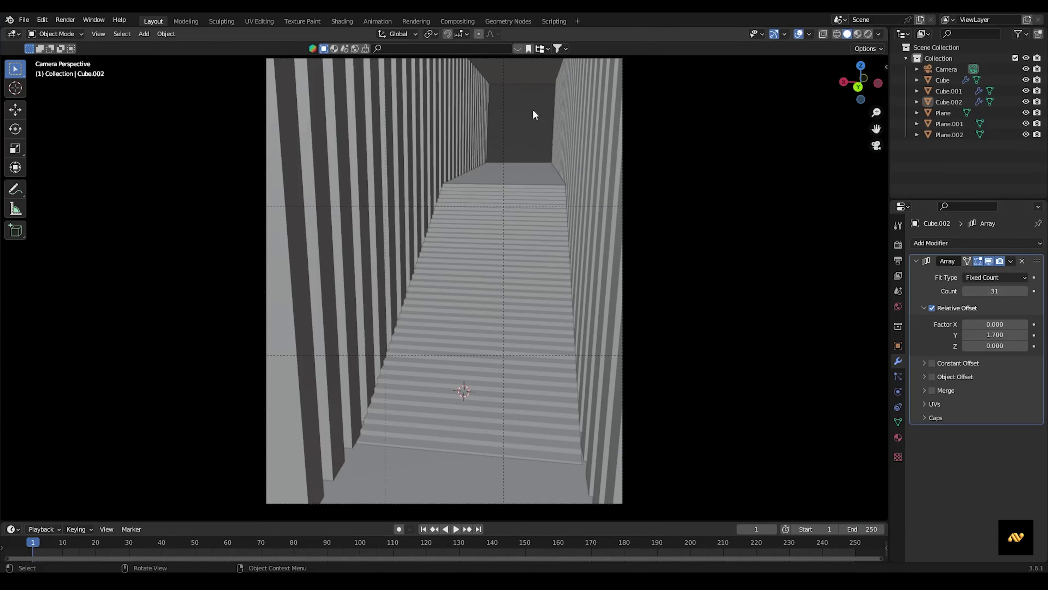
drag(600, 366, 519, 375)
scroll(487, 119, down, 2)
click(946, 69)
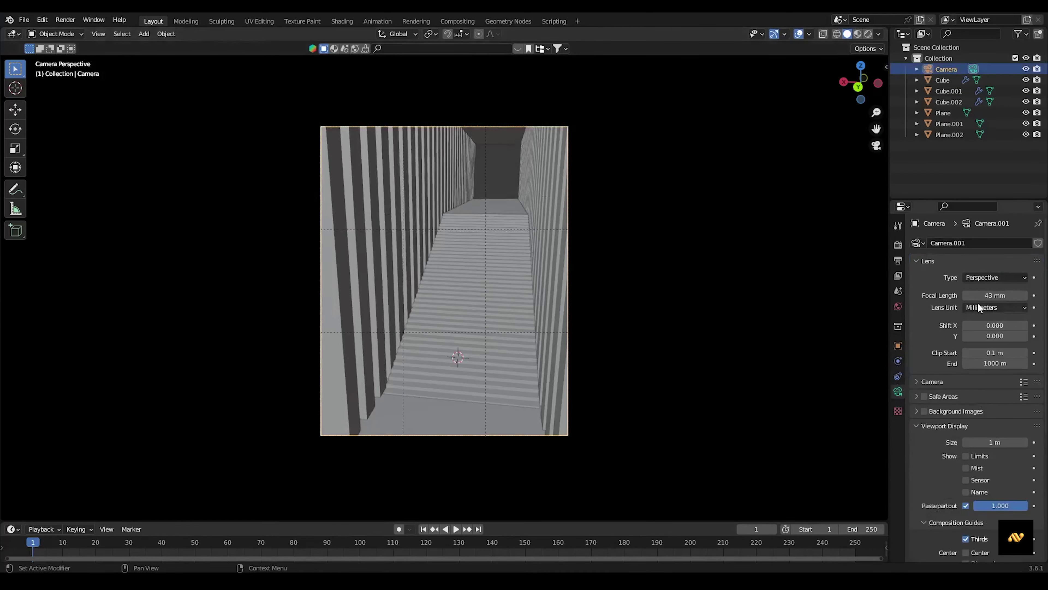
drag(995, 295, 1007, 295)
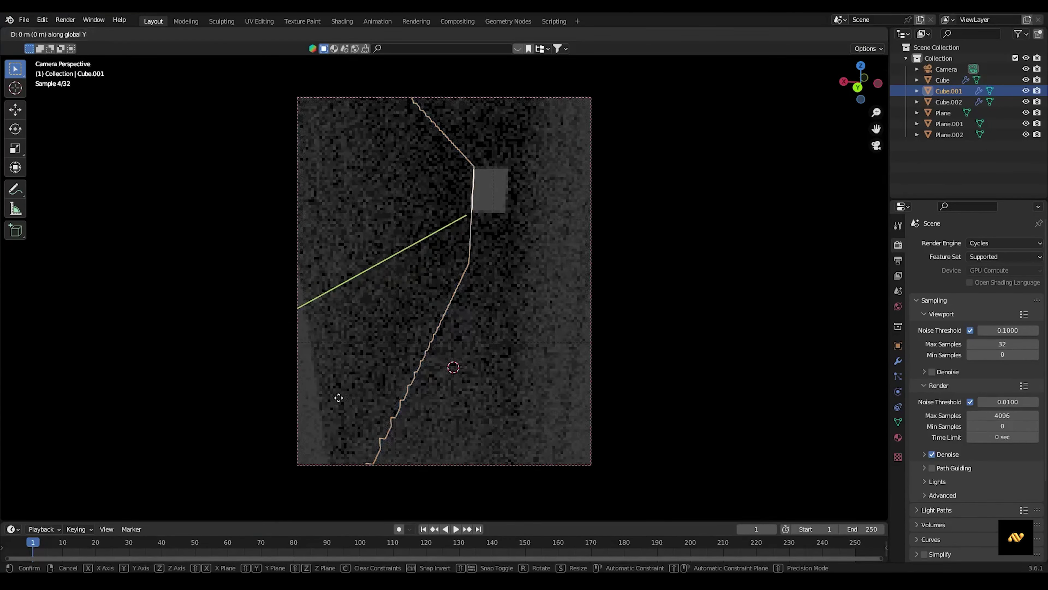
Step: Extend the left pillar row to 199 copies and nudge the pillar rows in the rendered view
drag(499, 195, 501, 196)
click(898, 360)
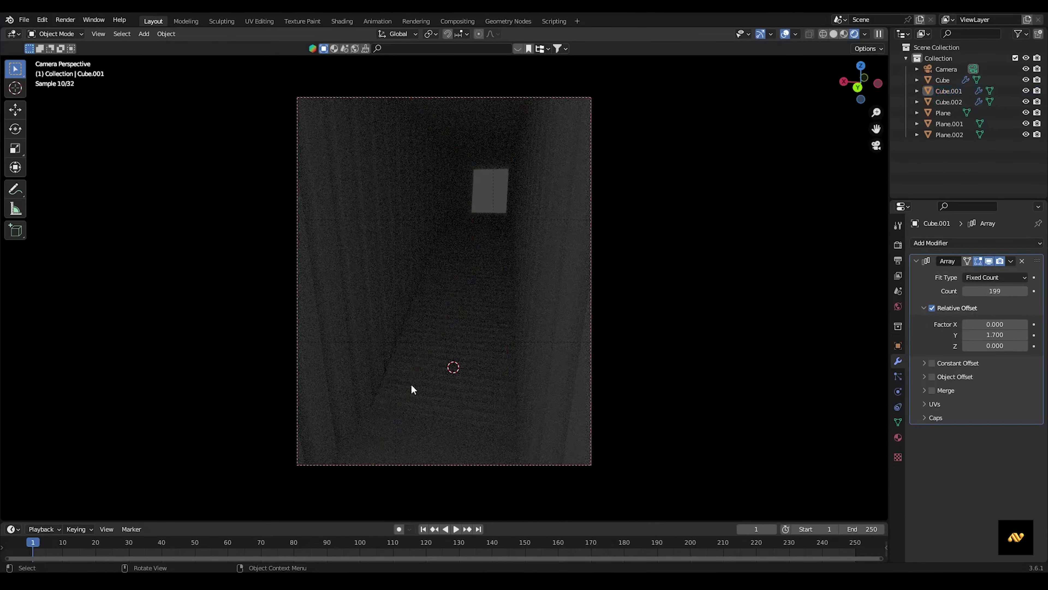
drag(481, 326, 483, 325)
right_click(481, 327)
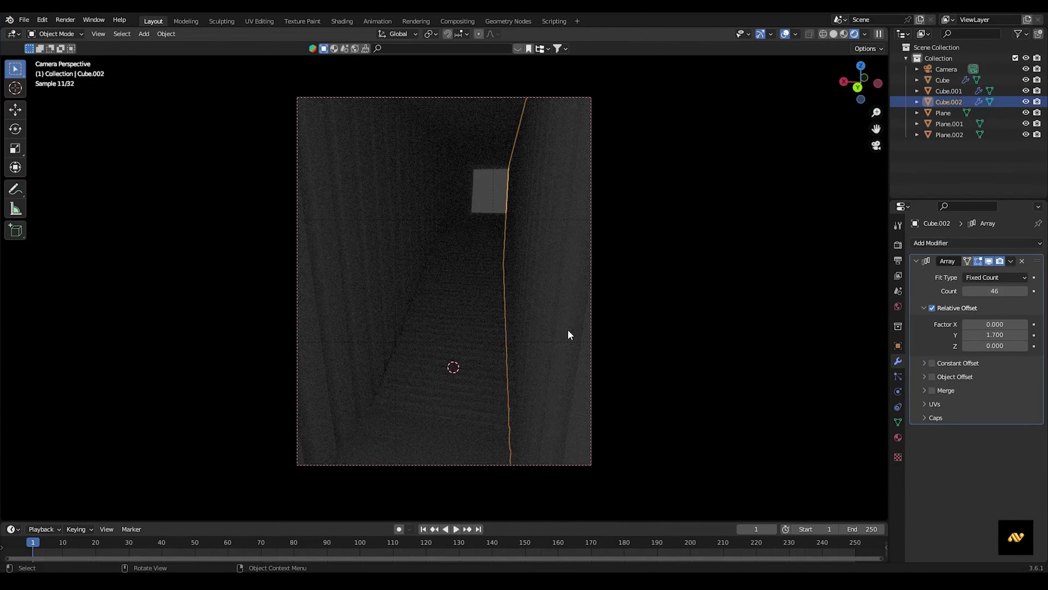
drag(569, 332, 483, 200)
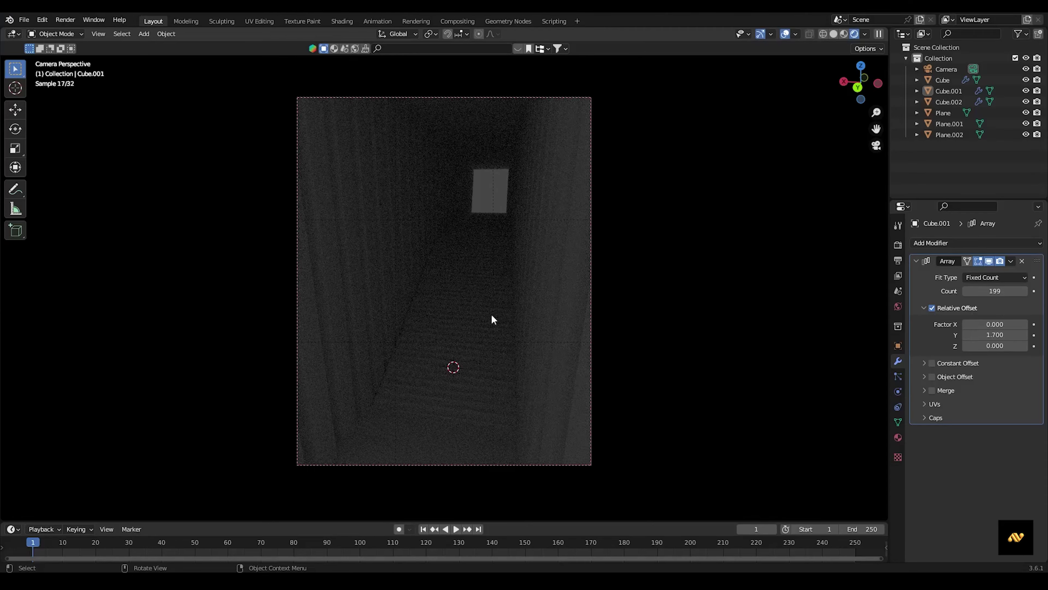
scroll(378, 293, up, 3)
scroll(394, 243, down, 2)
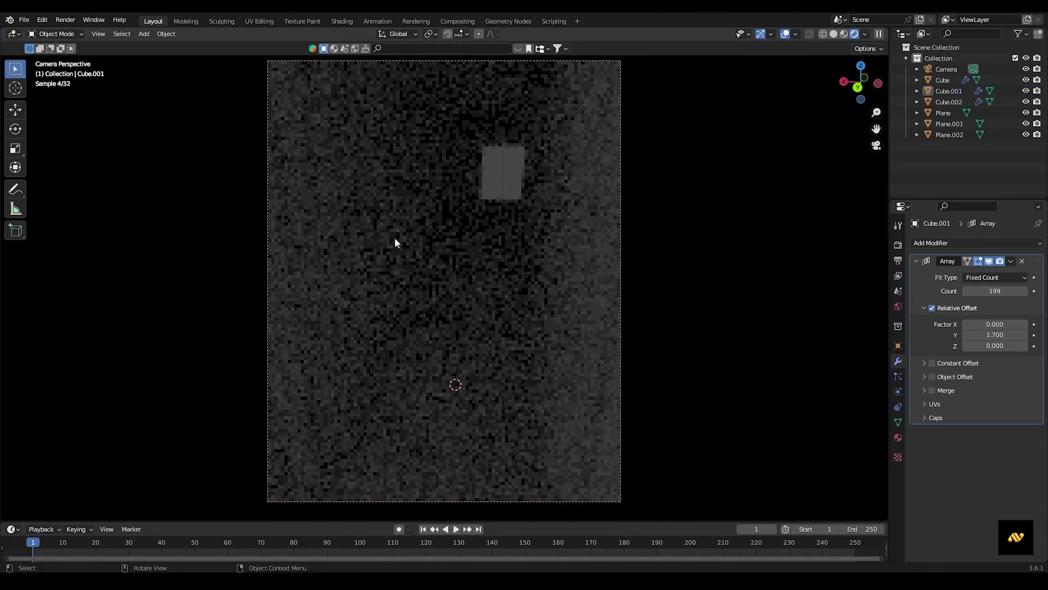
scroll(395, 242, down, 2)
Step: Split off a Shader Editor beside the viewport showing the World background nodes
drag(2, 57, 386, 58)
click(12, 33)
click(62, 154)
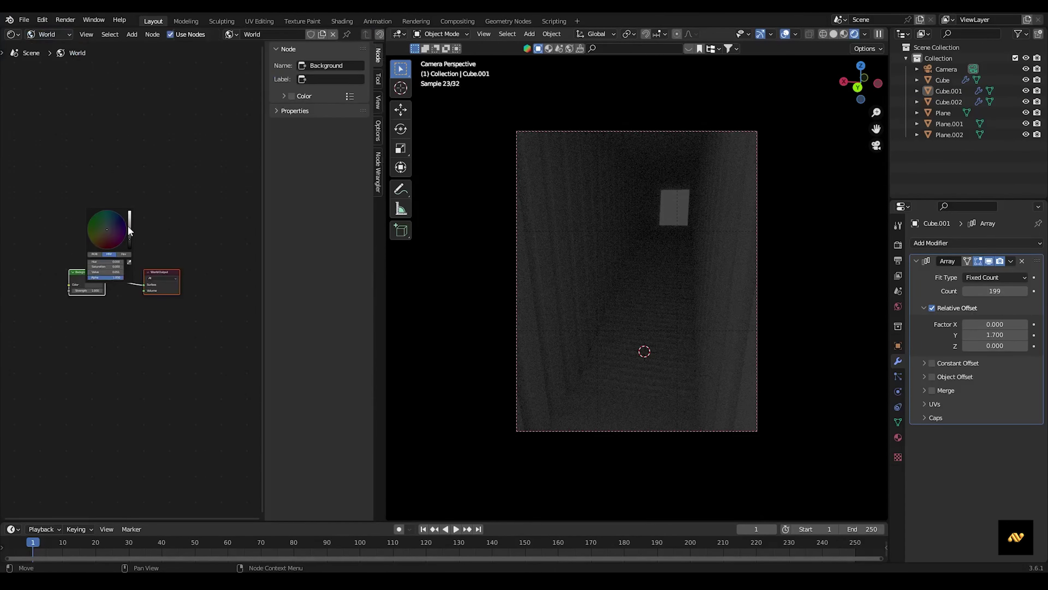
Step: Raise the new area light along Z and set its power to 1 MW
key(g)
key(z)
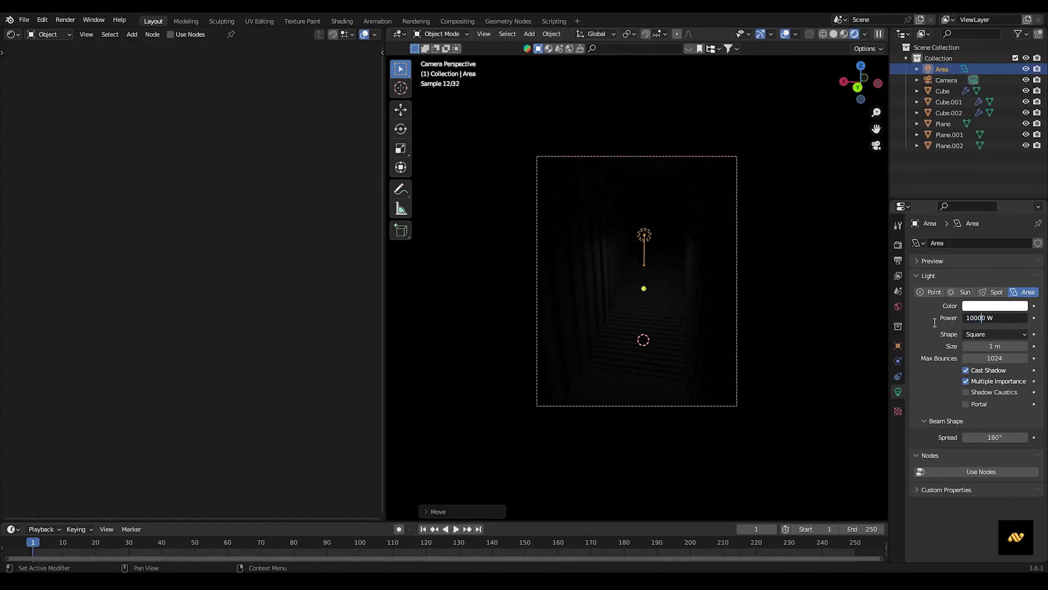
key(Return)
Step: Move the area light vertically again and tilt it toward the corridor
key(g)
key(z)
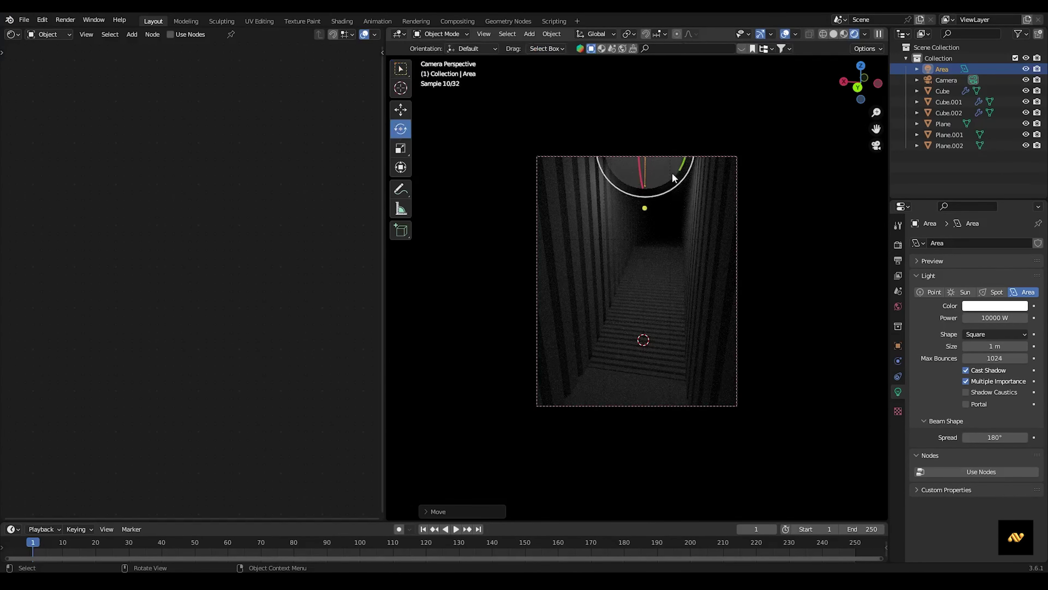
key(r)
drag(664, 215, 571, 221)
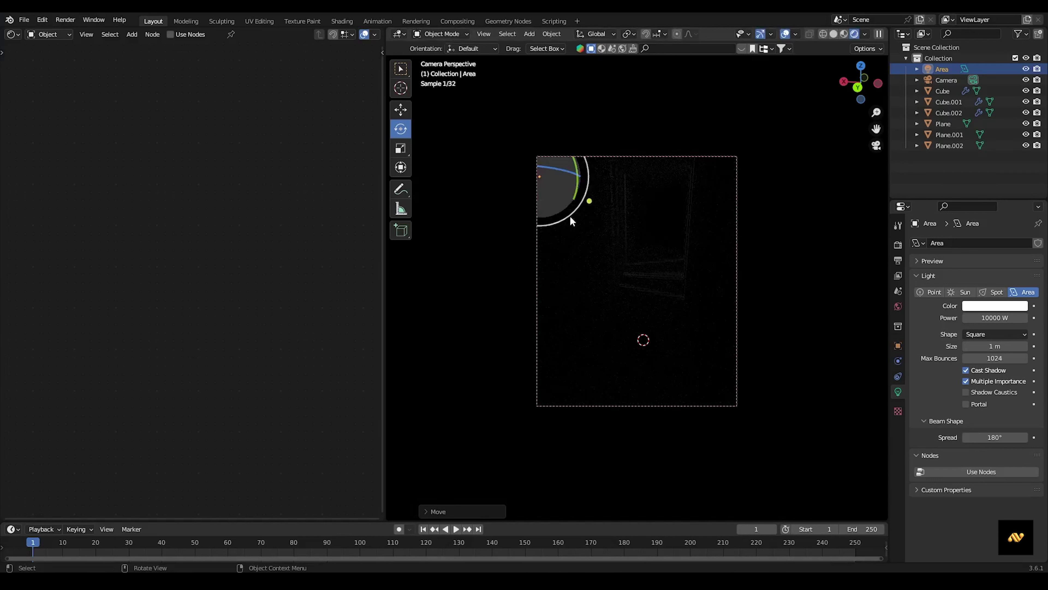
click(643, 222)
Step: Turn the left area into a 3D Viewport showing the corridor from the top
click(12, 34)
click(29, 53)
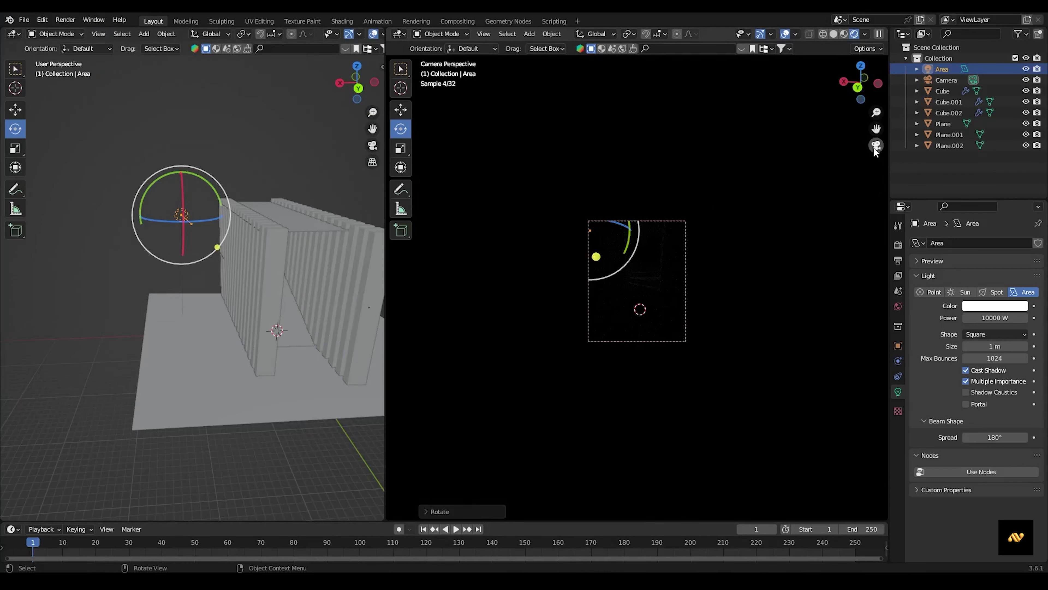
middle_drag(194, 248, 126, 403)
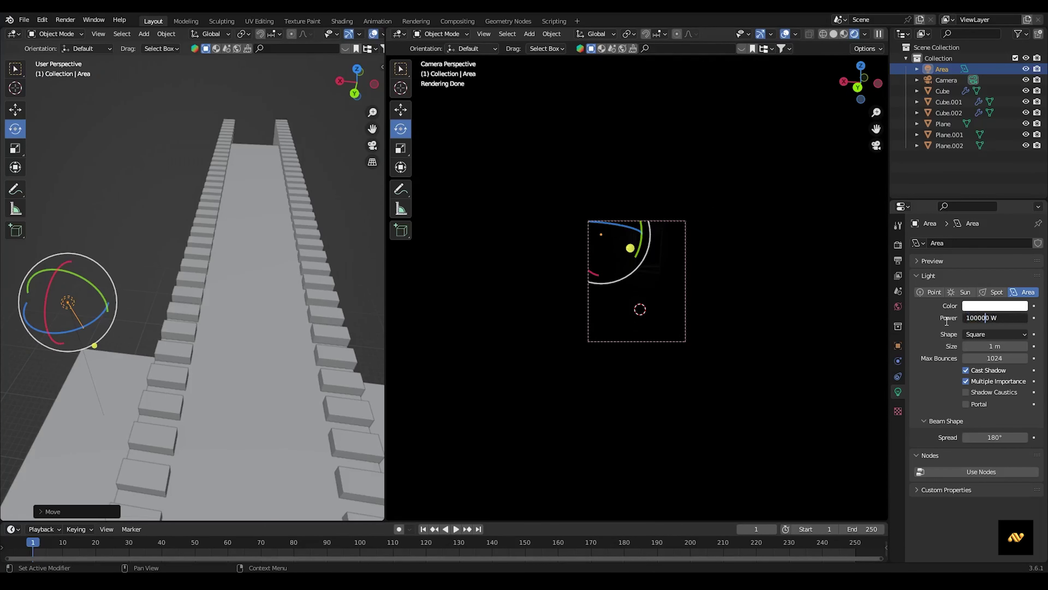
key(KP_7)
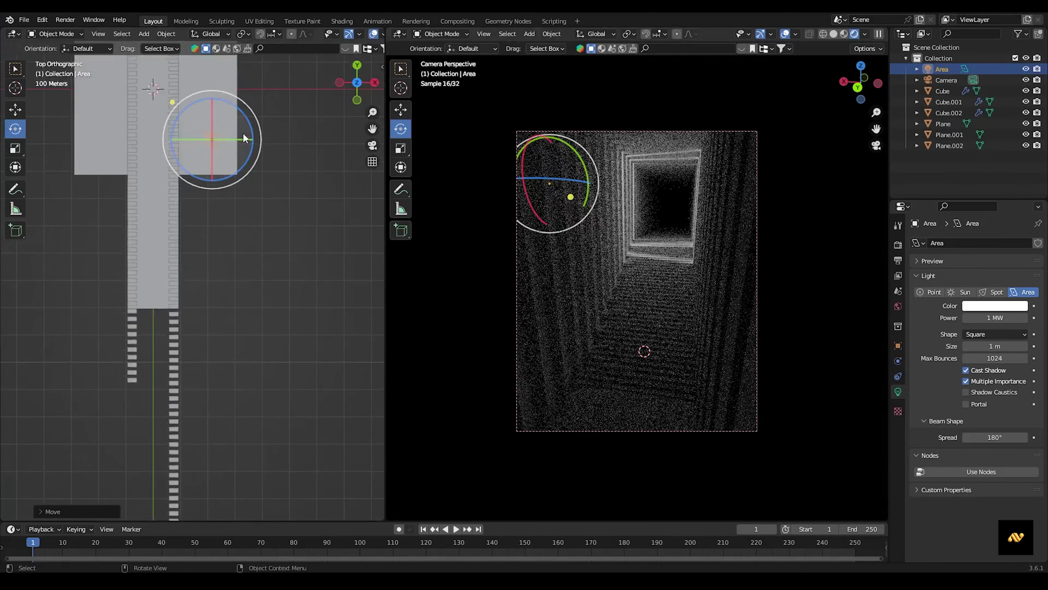
Step: Stretch the area light along Y and view the lit pillars through the camera
key(s)
key(y)
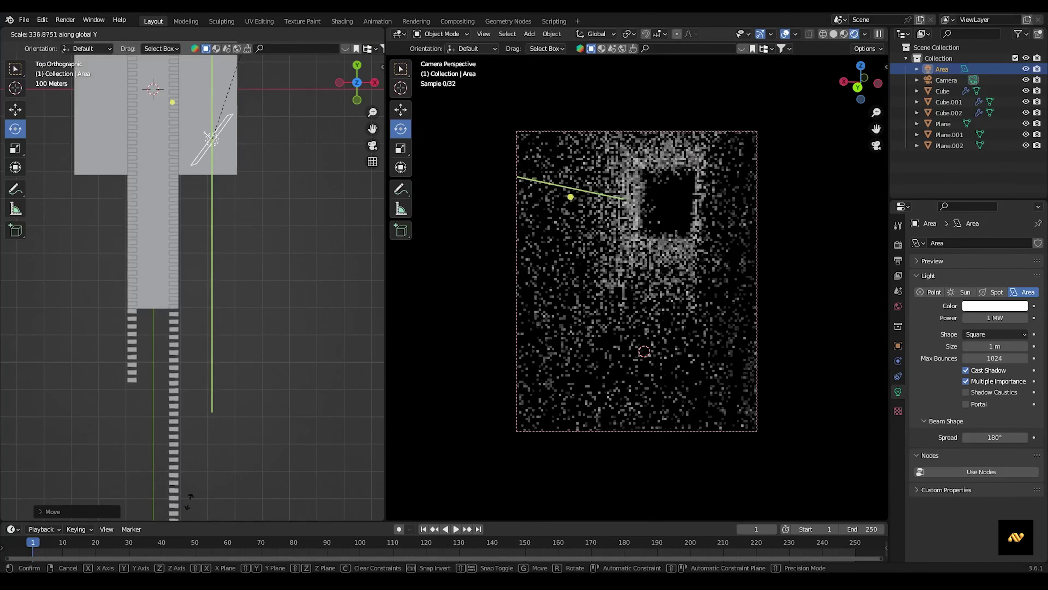
click(189, 501)
mouse_move(247, 472)
middle_down()
mouse_move(339, 238)
mouse_move(341, 194)
middle_up()
Step: Replace the area light with a new mesh plane, Plane.003
key(Delete)
key(KP_0)
key(shift+a)
click(669, 117)
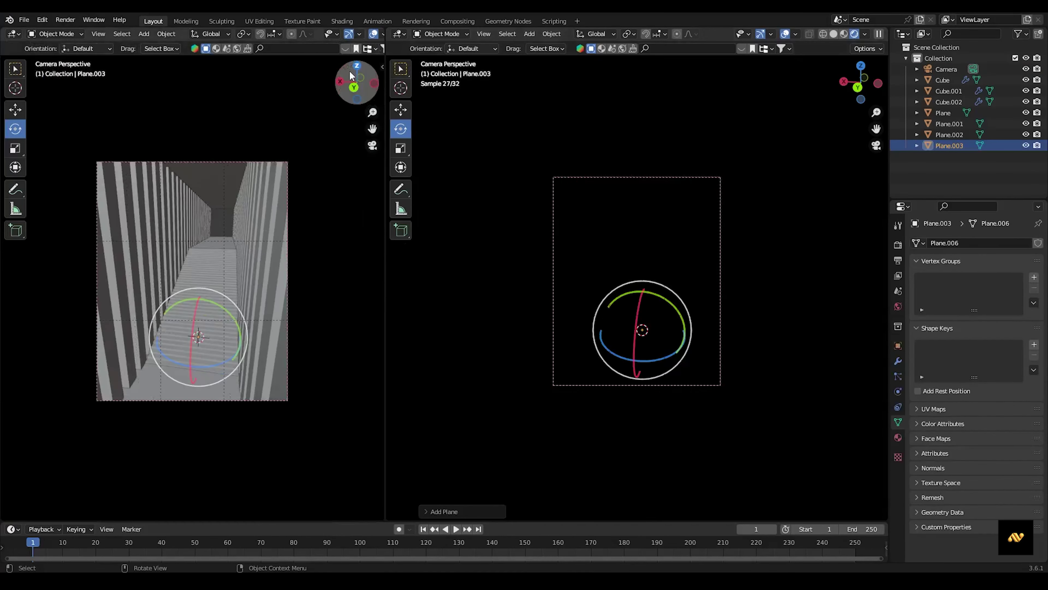
Step: Resize the new plane along Y and X from the top view
key(KP_7)
key(s)
key(y)
scroll(226, 223, down, 1)
key(s)
key(x)
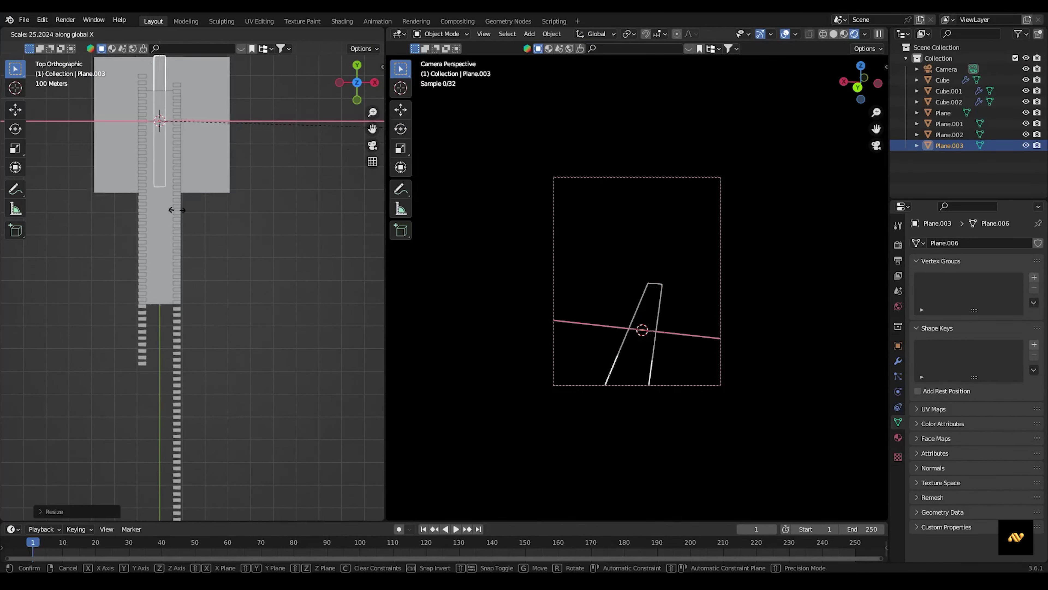
key(Return)
Step: Stretch the plane along Y, place it along X, and check the camera view
key(s)
key(y)
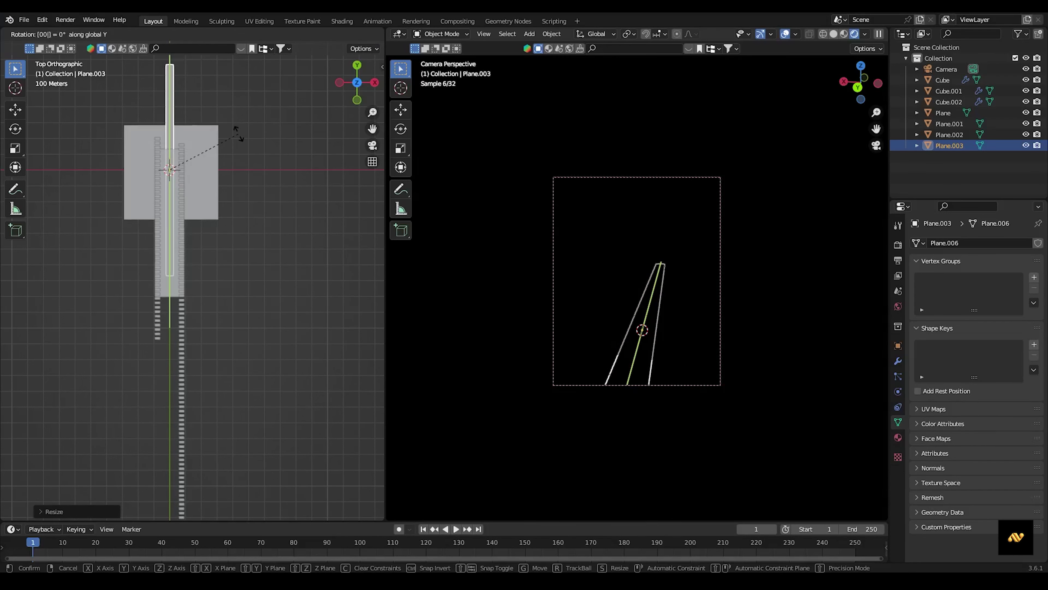
click(272, 156)
key(KP_0)
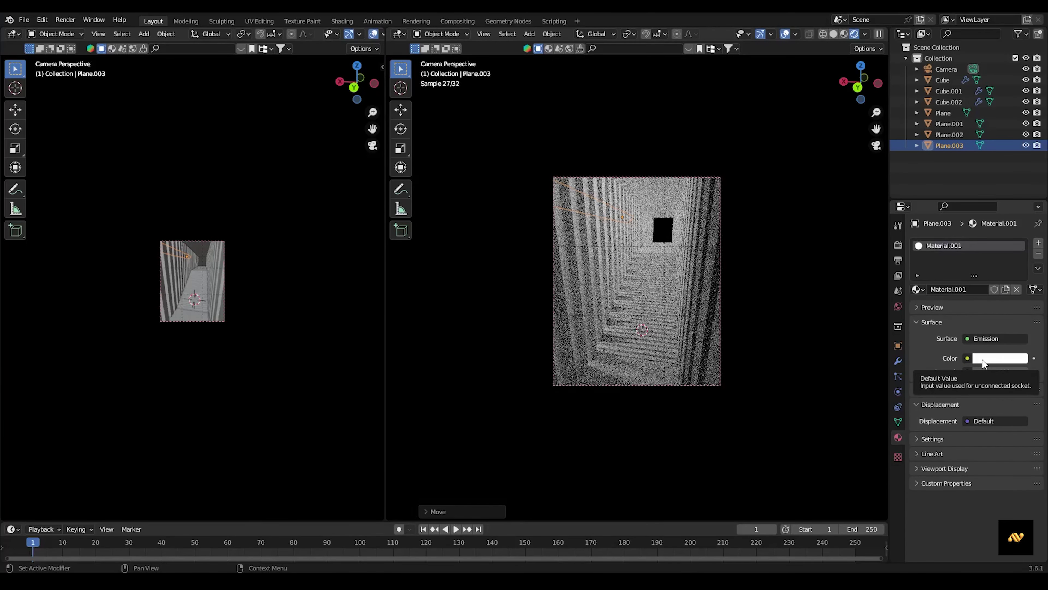
Step: Swap the emissive plane for an area light raised along Z at 100000 W
key(Delete)
key(shift+a)
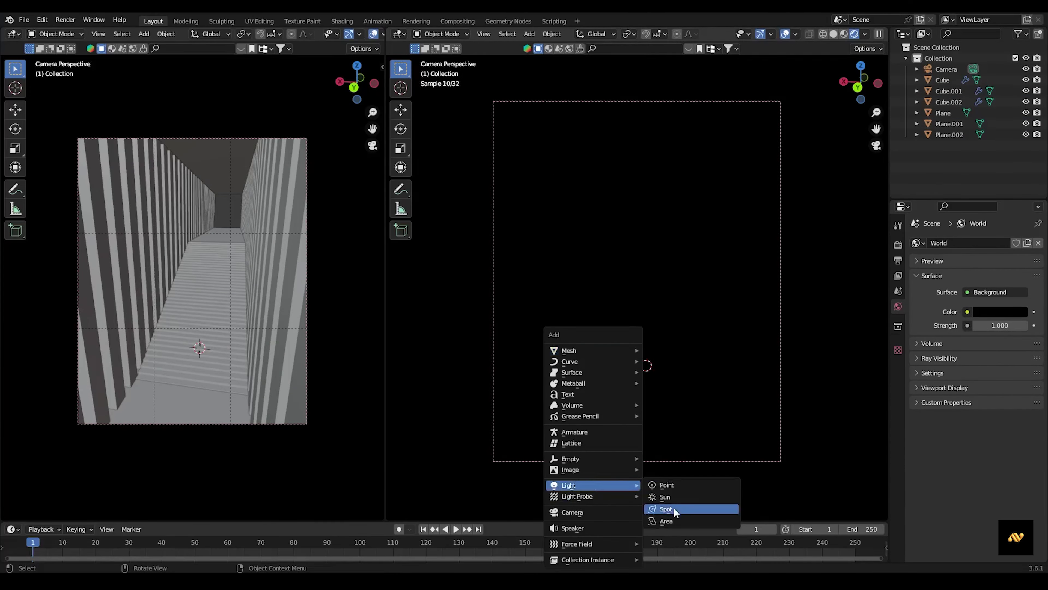
click(702, 514)
text(gz)
text(0000)
key(Return)
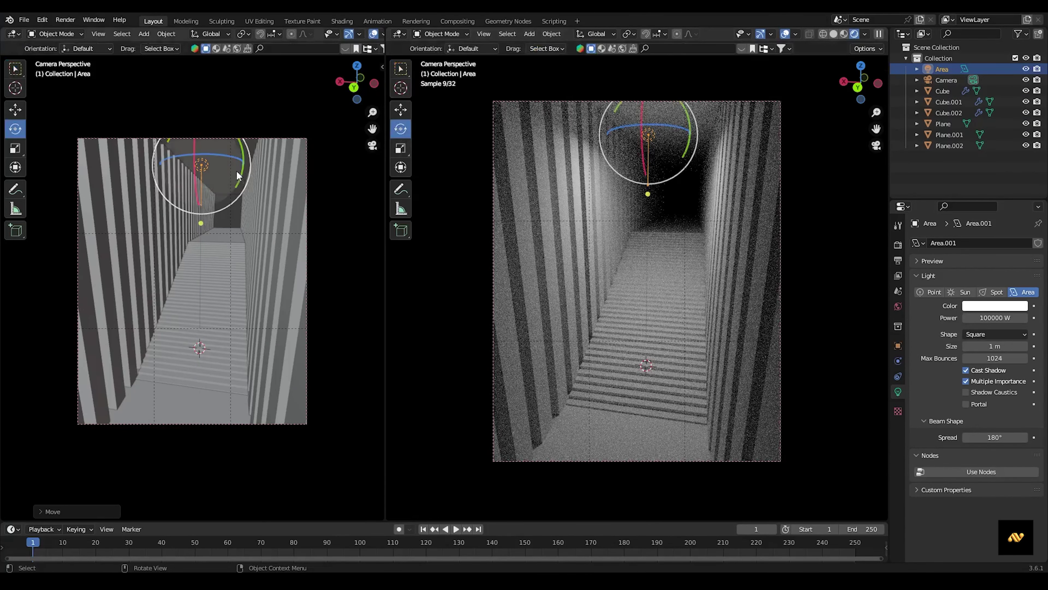
Step: Offset the area light sideways along X and slightly along Y
key(g)
key(x)
key(Return)
key(KP_7)
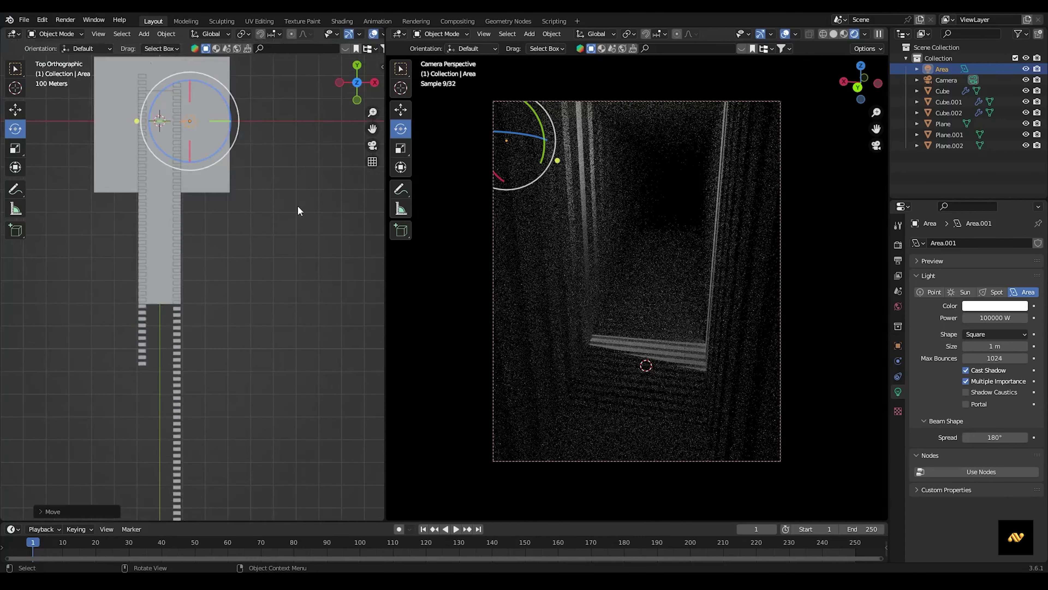
key(g)
key(y)
click(233, 116)
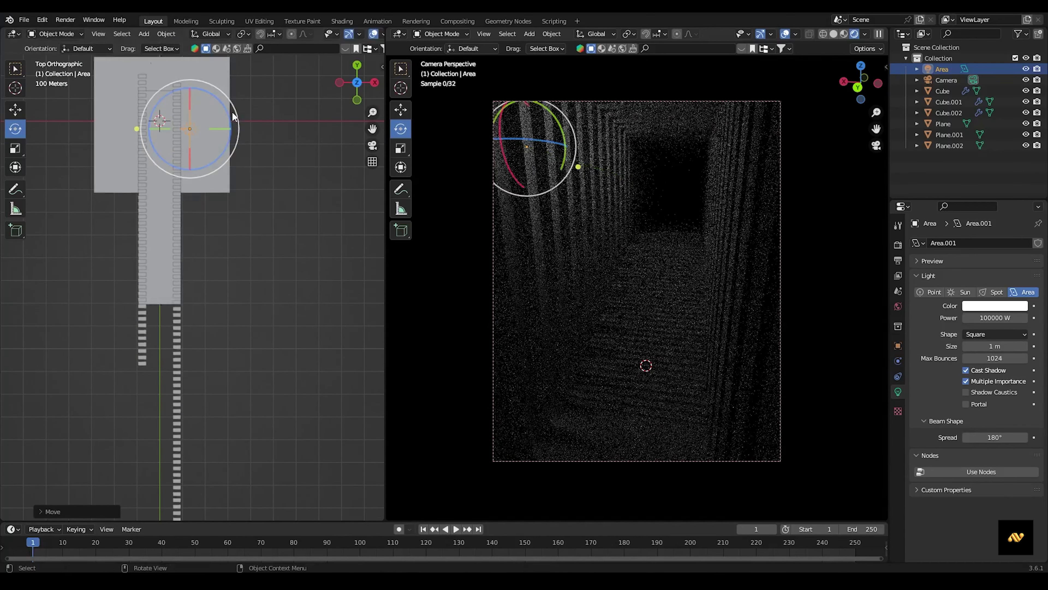
Step: Rotate the area light around the vertical Z axis into place
middle_drag(283, 188, 360, 101)
mouse_move(360, 84)
mouse_down()
mouse_move(285, 227)
mouse_move(295, 274)
mouse_move(313, 293)
mouse_up()
text(0)
key(Return)
drag(324, 248, 323, 249)
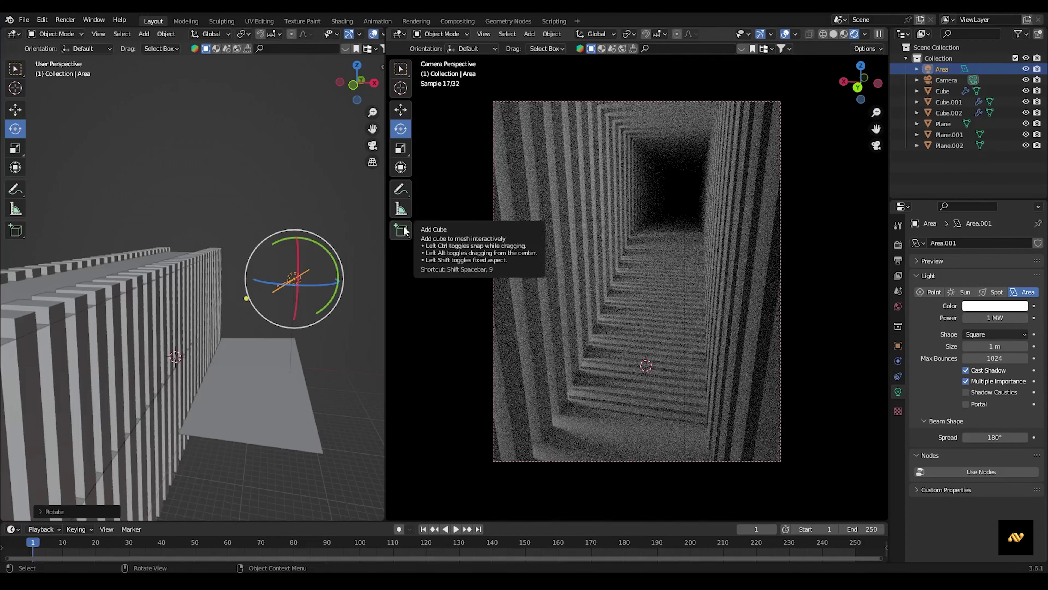
Step: Resize the slatted wall
click(657, 265)
key(s)
click(676, 267)
Step: Select Plane.001 in Solid shading, then return the camera view to Rendered
key(z)
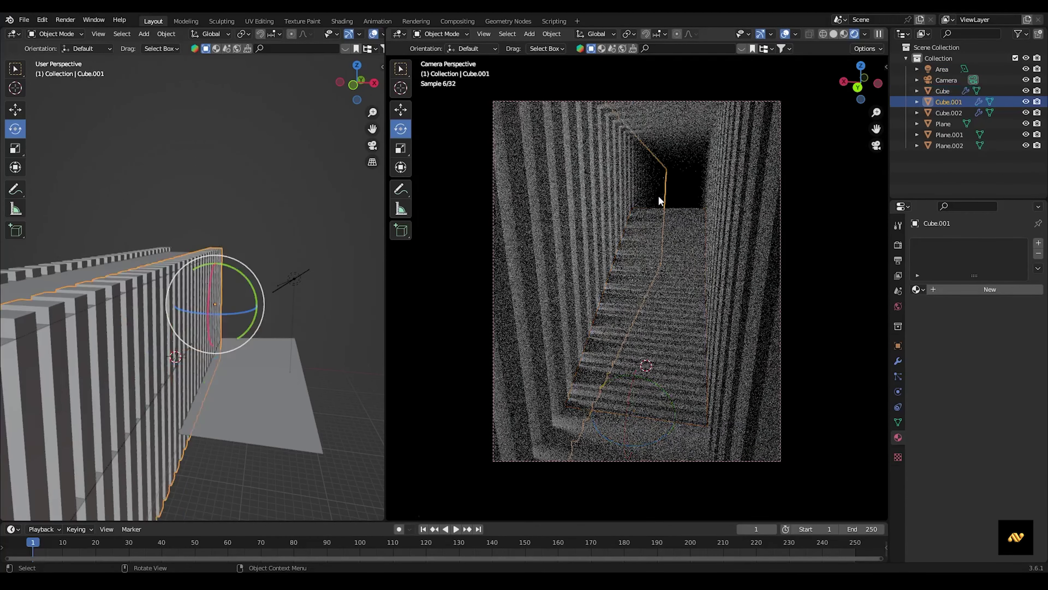
click(950, 134)
middle_drag(815, 81, 729, 116)
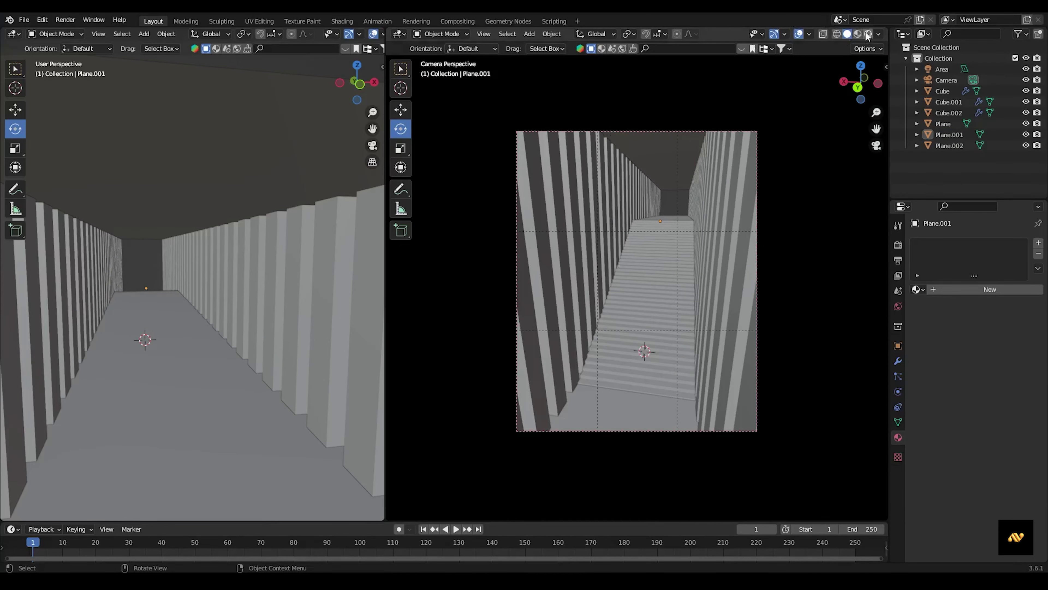
click(868, 36)
key(shift+a)
Step: Add cube Cube.003 and give it a new material with the default nodes removed
click(718, 103)
key(s)
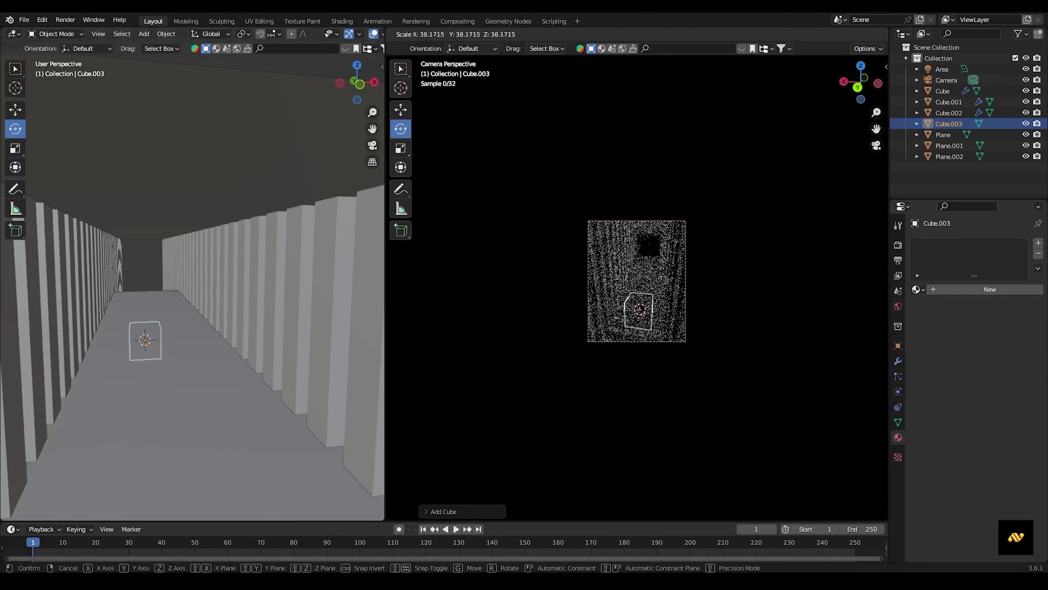
key(Return)
click(989, 290)
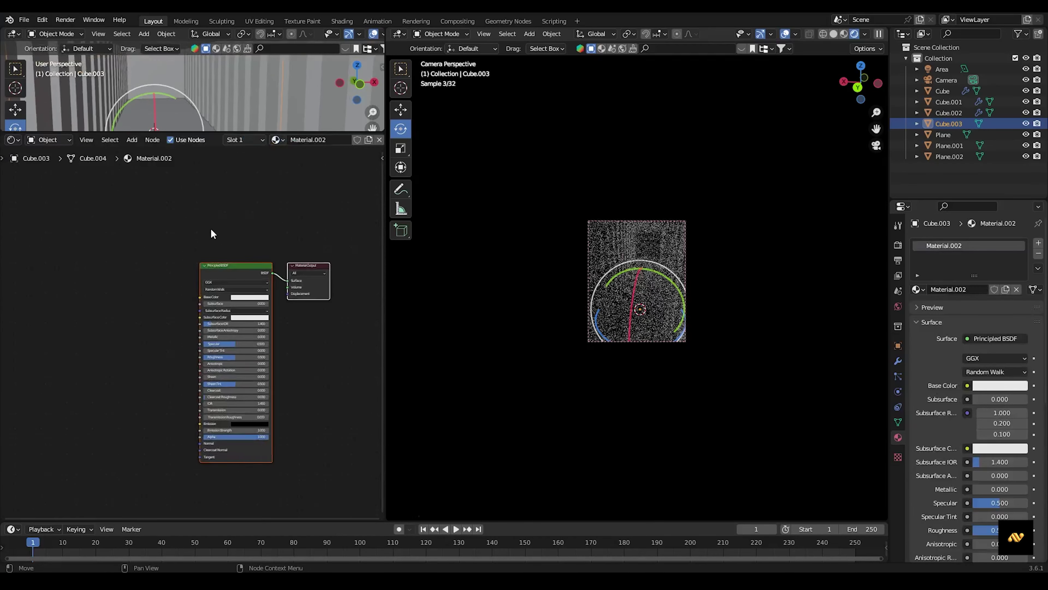
key(a)
key(x)
Step: Add a Principled Volume node wired to the Material Output's Volume input
key(shift+a)
text(pr)
drag(277, 288, 288, 287)
scroll(192, 330, up, 2)
click(197, 234)
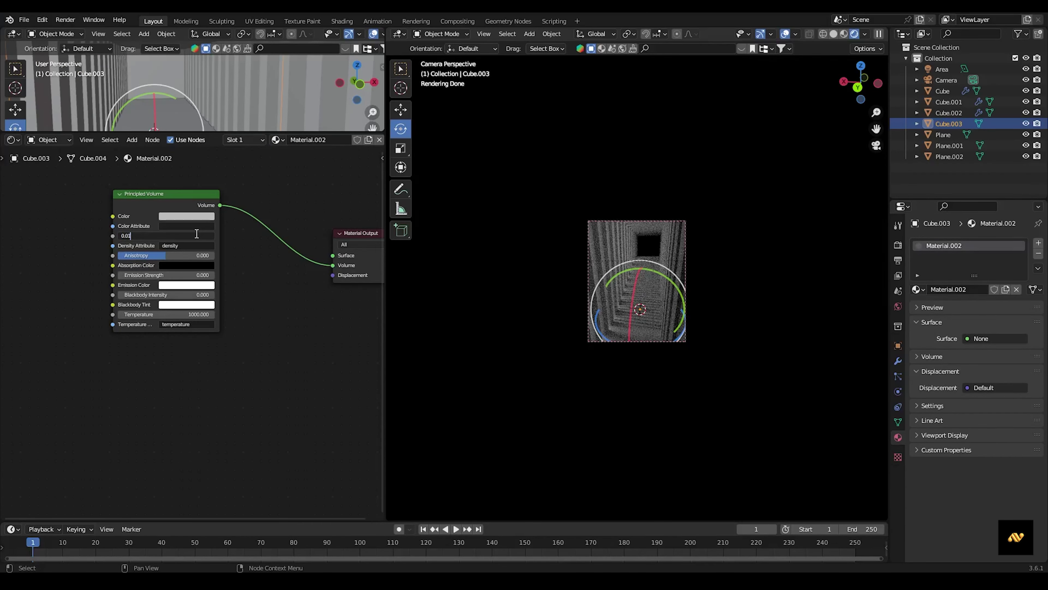
Step: Scale Cube.003 up from the top view to enclose the whole corridor
drag(273, 132, 273, 305)
key(KP_7)
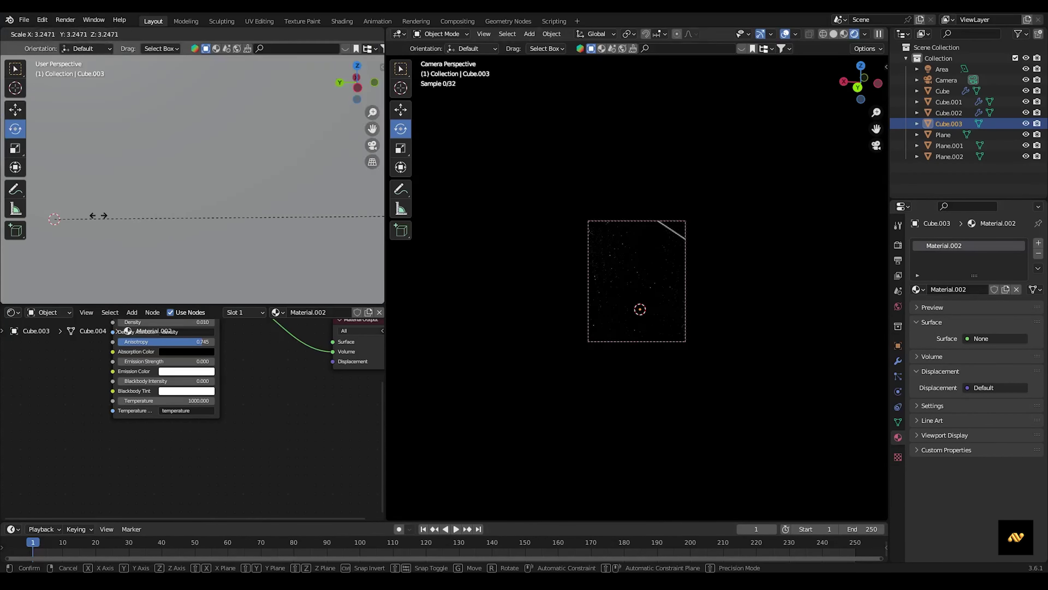
scroll(500, 175, up, 3)
key(s)
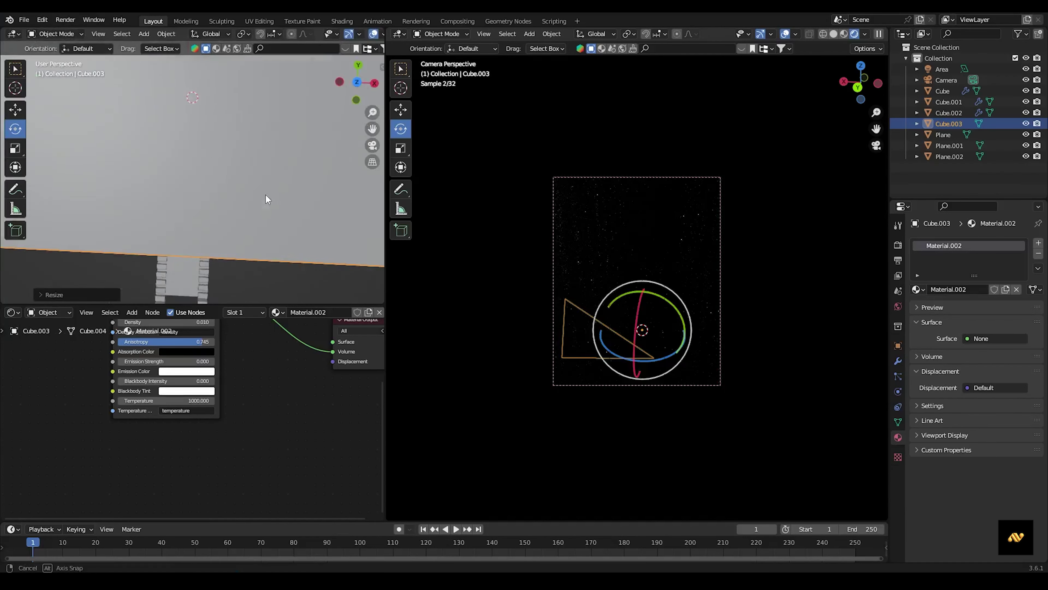
click(265, 195)
key(KP_0)
drag(292, 305, 292, 413)
scroll(192, 289, up, 3)
click(942, 69)
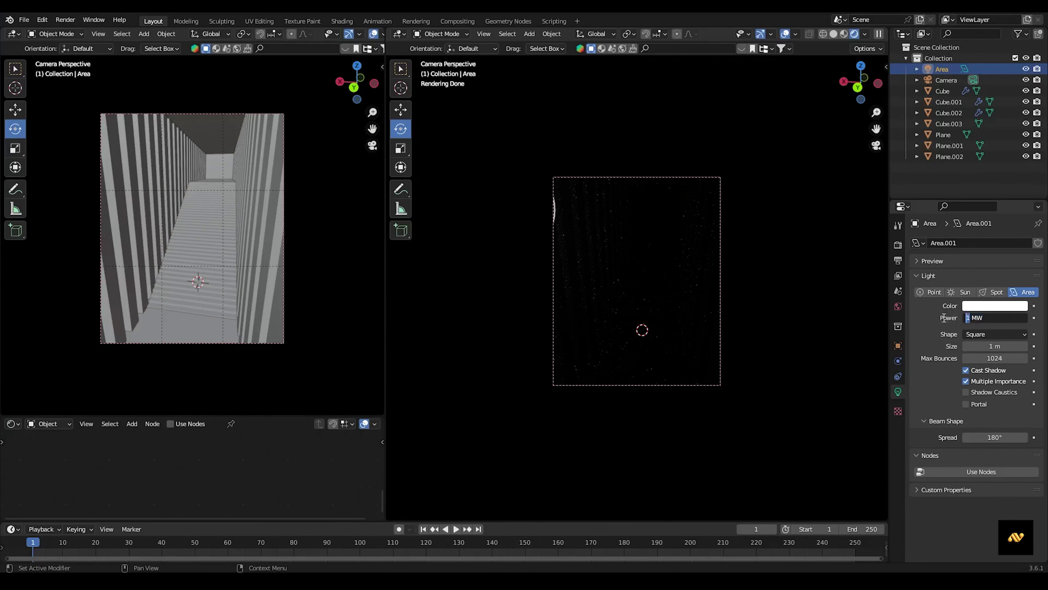
Step: Select all objects and start scaling them, then cancel the scale
click(657, 209)
key(a)
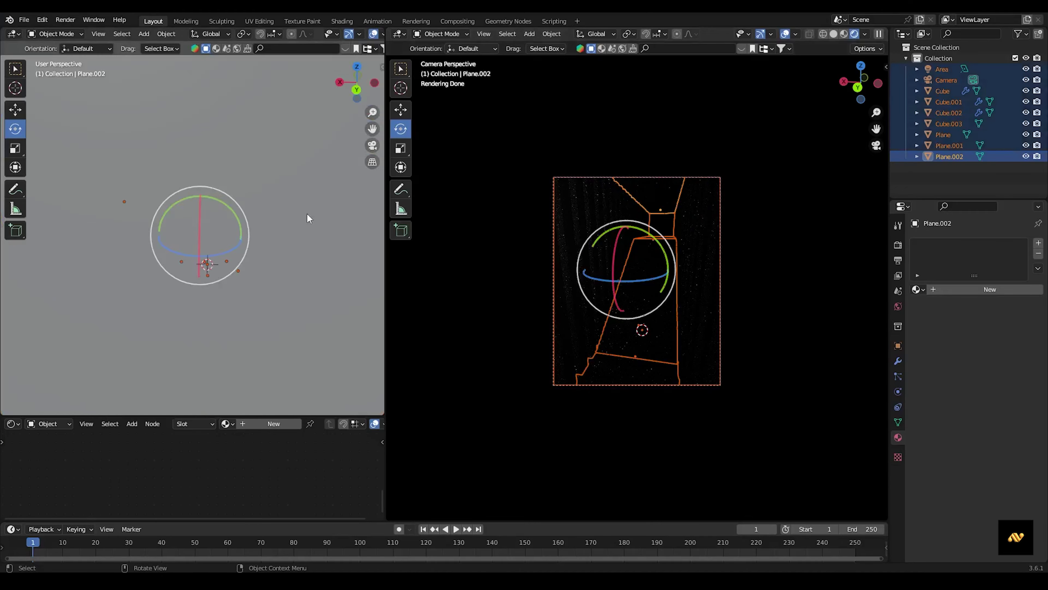
key(s)
key(Escape)
Step: Inspect pillar Cube.001 and the volume box Cube.003's density settings
click(949, 102)
key(KP_Decimal)
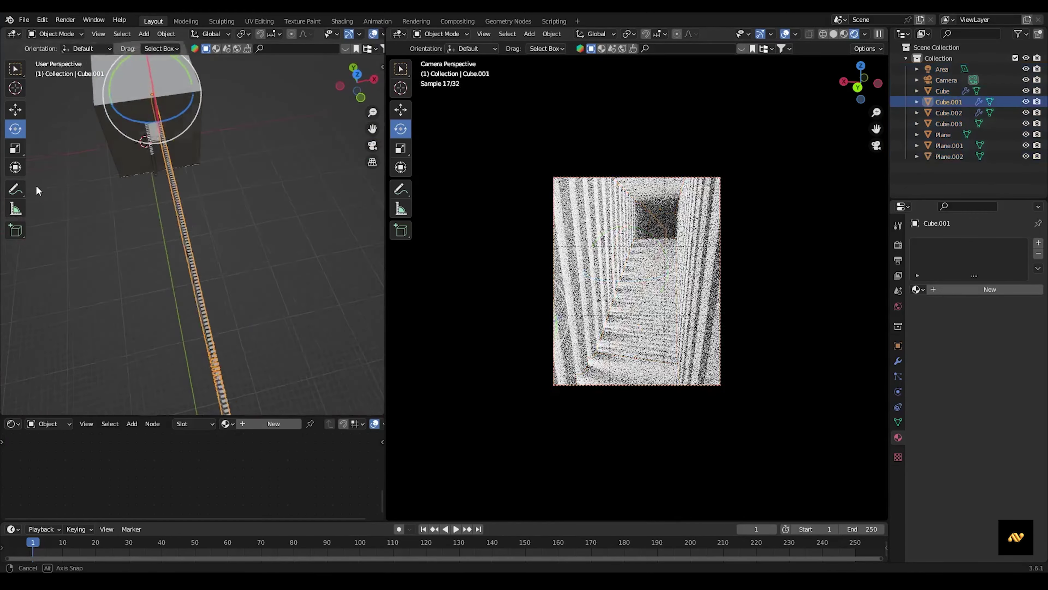
click(898, 361)
key(KP_0)
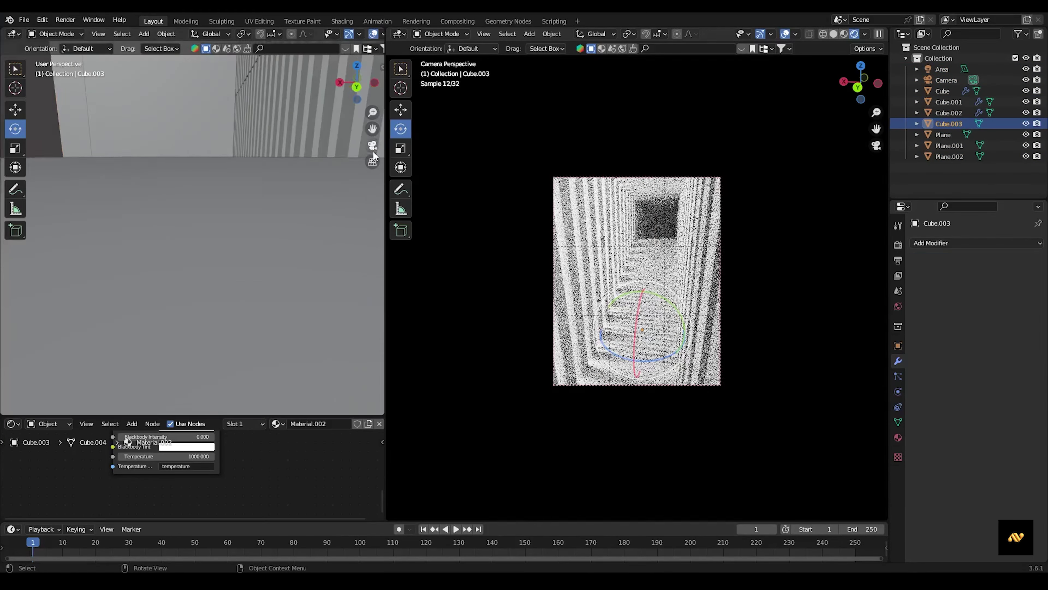
click(661, 225)
click(400, 69)
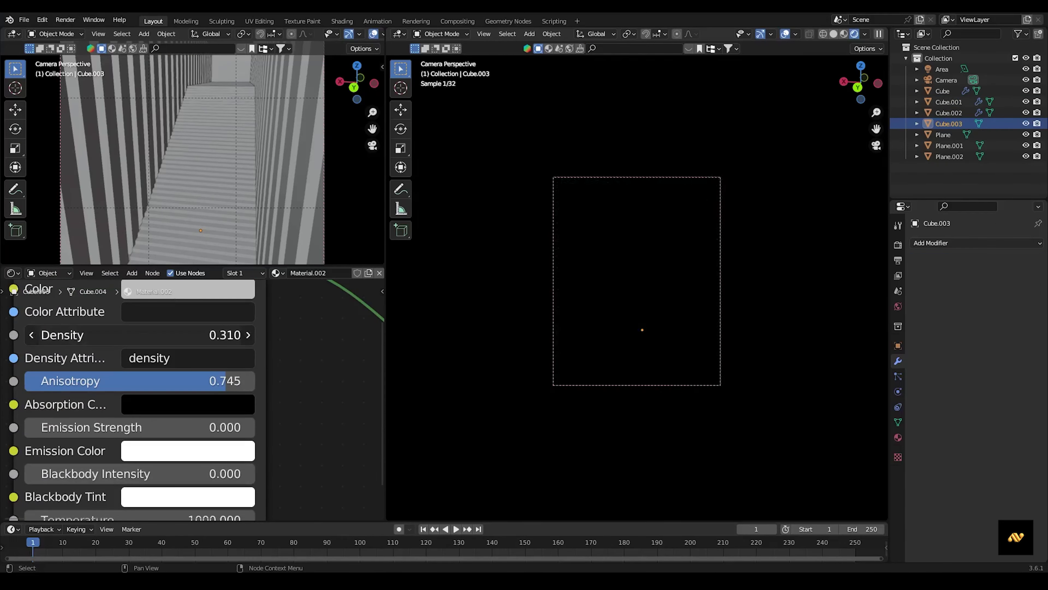
Step: Set the area light's power to 100000 W
click(898, 391)
double_click(974, 318)
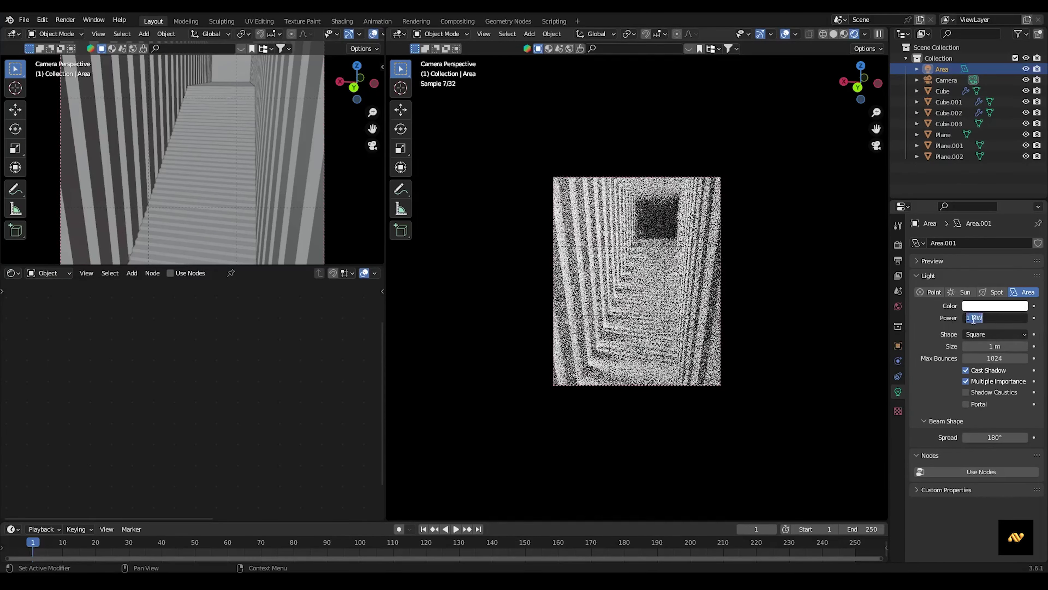
text(100)
key(Return)
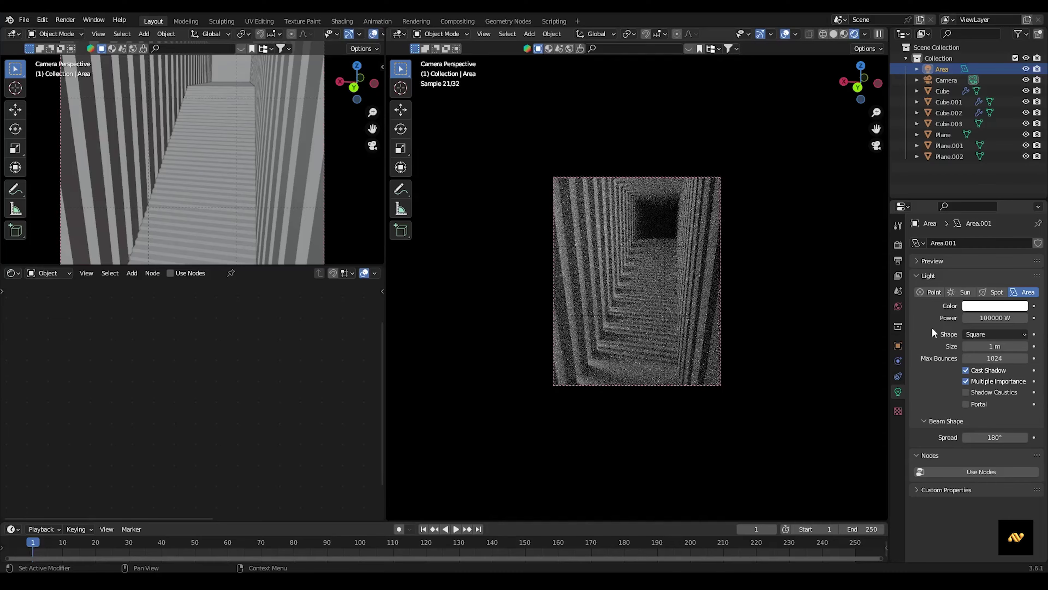
Step: Rotate the area light with the Rotate tool and shift it along X
click(400, 128)
middle_drag(207, 174, 173, 157)
mouse_move(165, 136)
mouse_down()
mouse_move(177, 149)
mouse_move(155, 154)
mouse_move(206, 169)
mouse_up()
key(g)
key(x)
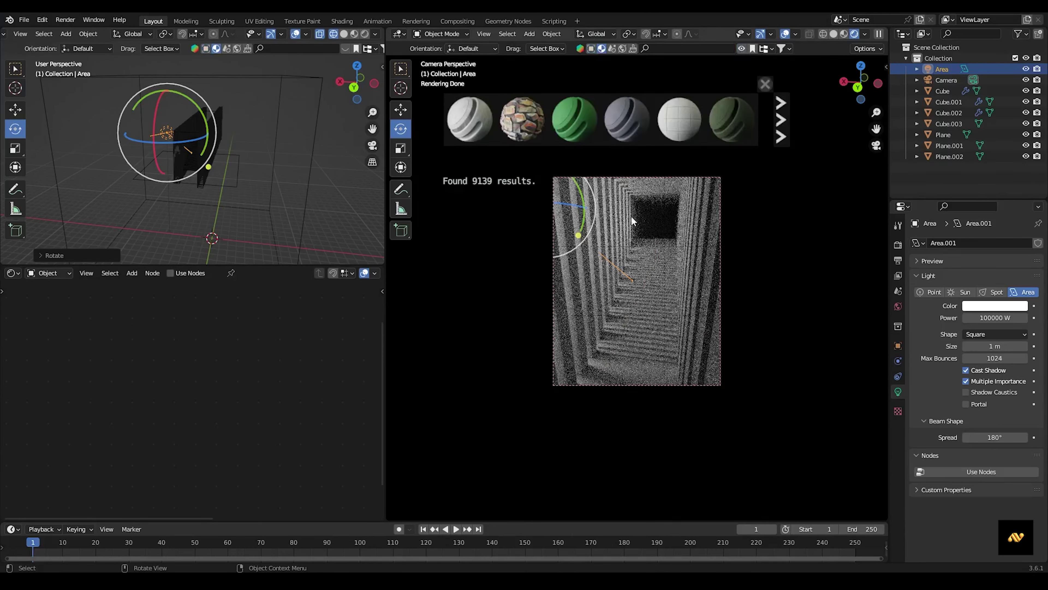
Step: Apply BlenderKit's Procedural Tiles to Cube.001 and Concrete to Plane.001
click(185, 149)
click(660, 51)
text(tile)
key(Return)
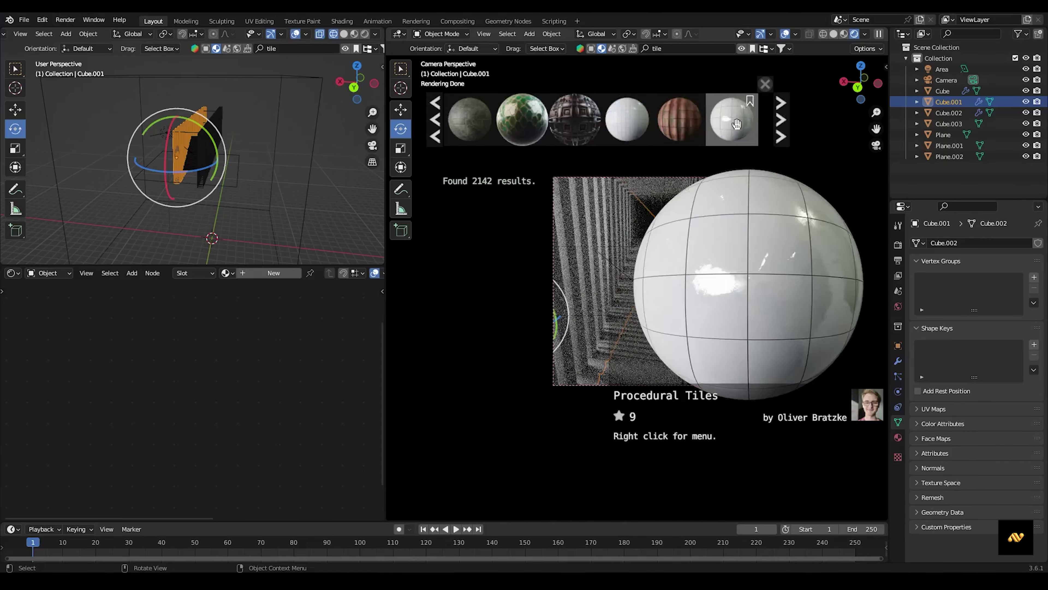
drag(731, 119, 700, 242)
text(er)
key(Return)
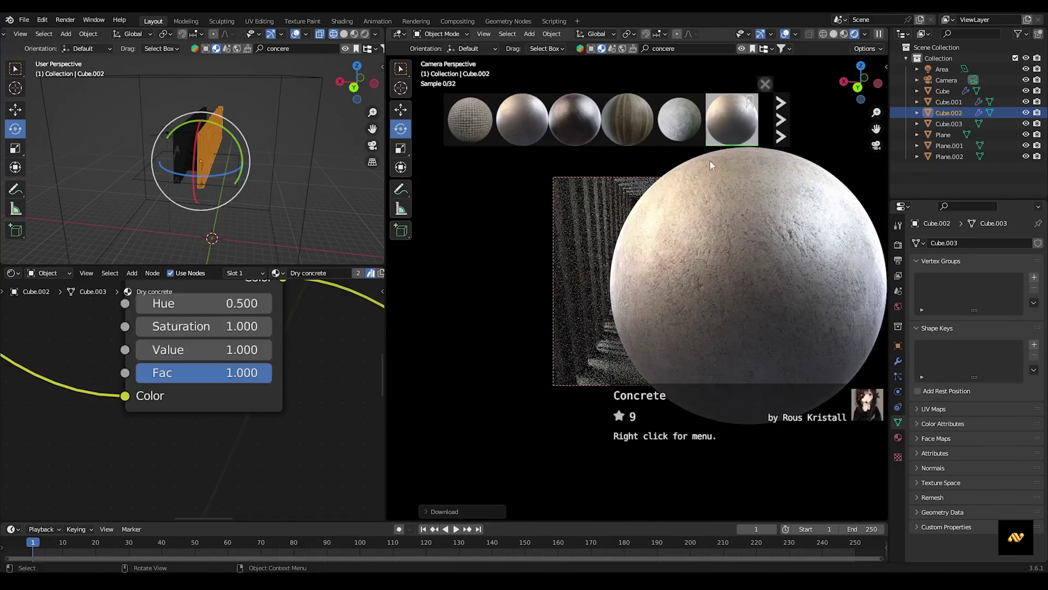
drag(750, 135, 661, 237)
Step: Give the floor plane a Noise Texture driving a Bump into the shader's Normal
click(273, 273)
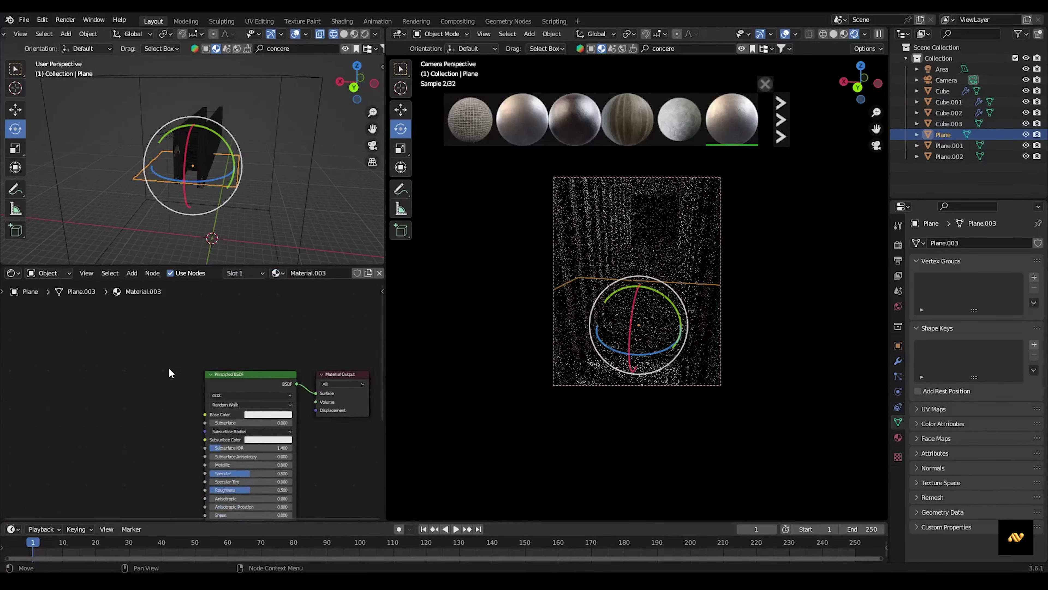
key(shift+a)
click(149, 365)
click(111, 353)
key(shift+a)
text(bump)
click(152, 351)
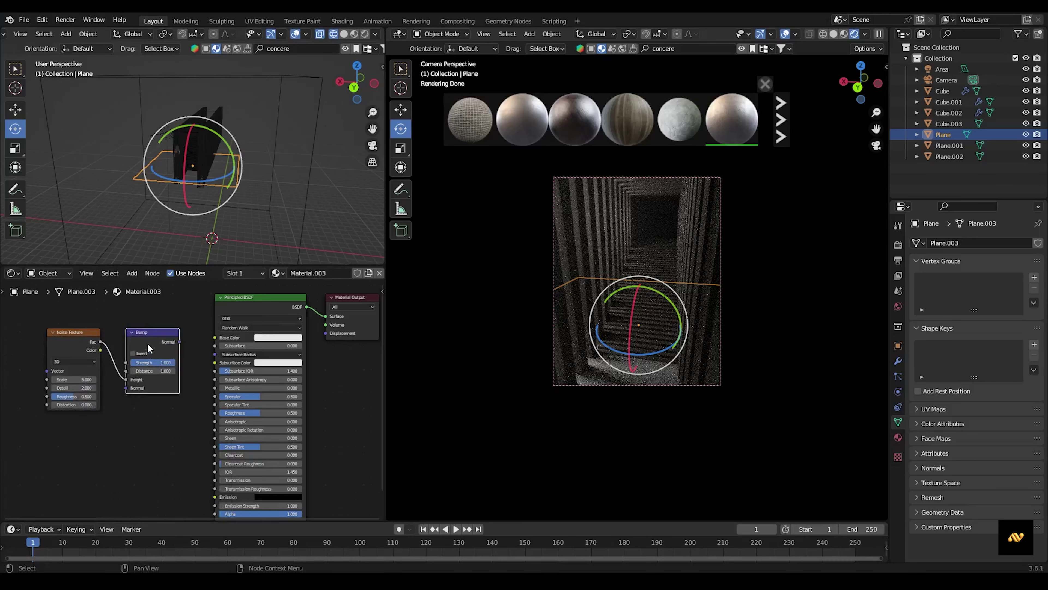
drag(141, 366, 155, 388)
drag(200, 355, 239, 520)
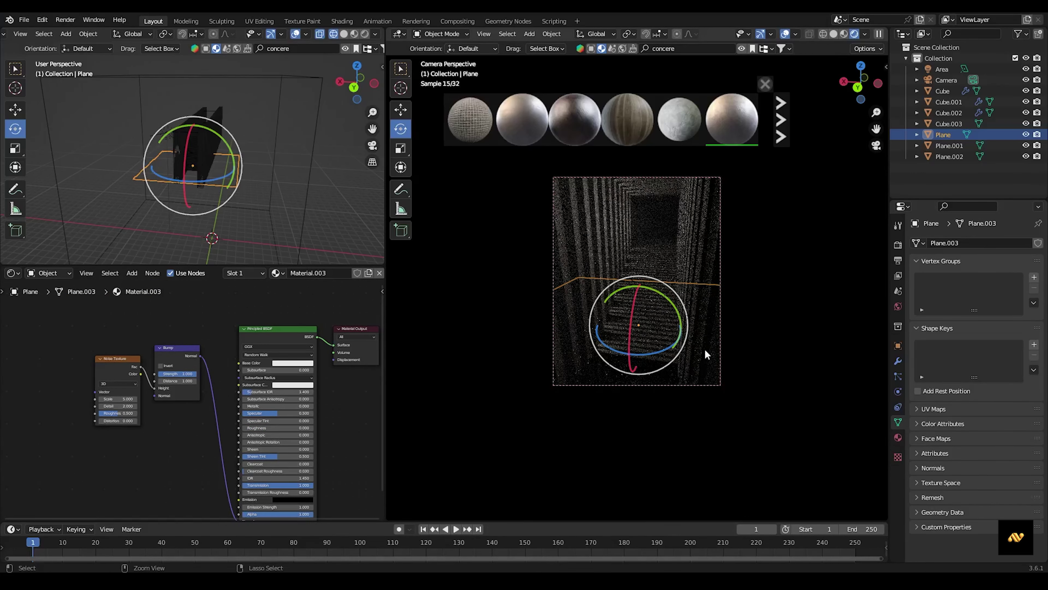
Step: Switch to Material Preview shading and select the pillar wall Cube.001
click(844, 33)
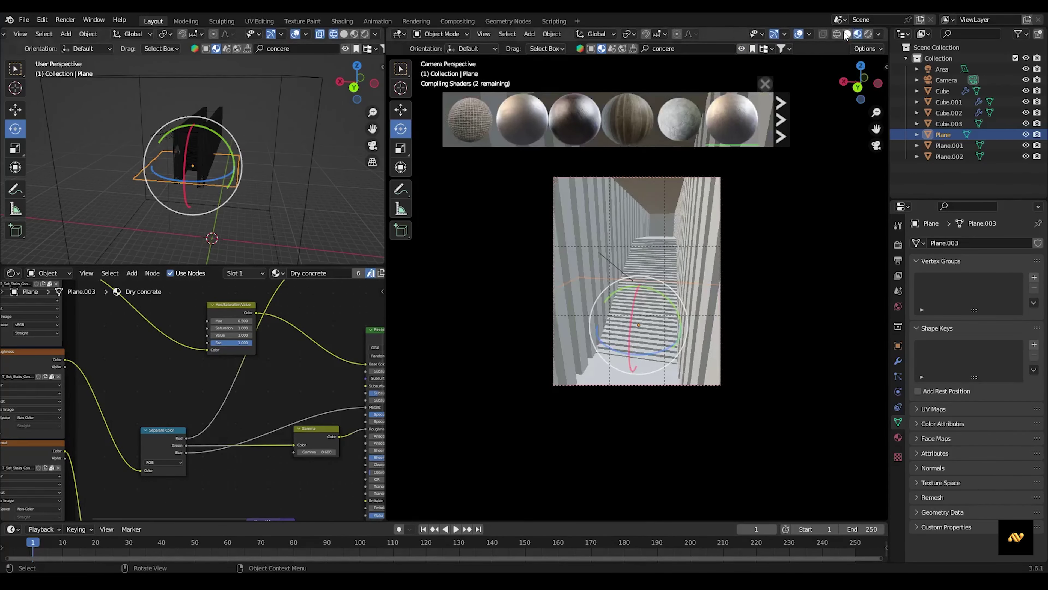
click(566, 316)
scroll(566, 316, up, 3)
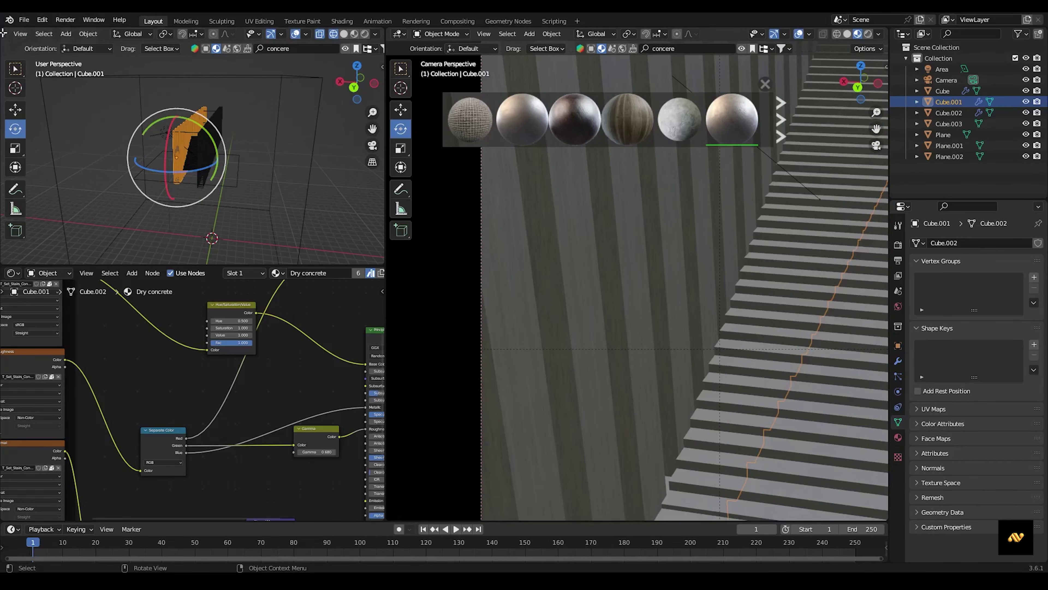
click(9, 33)
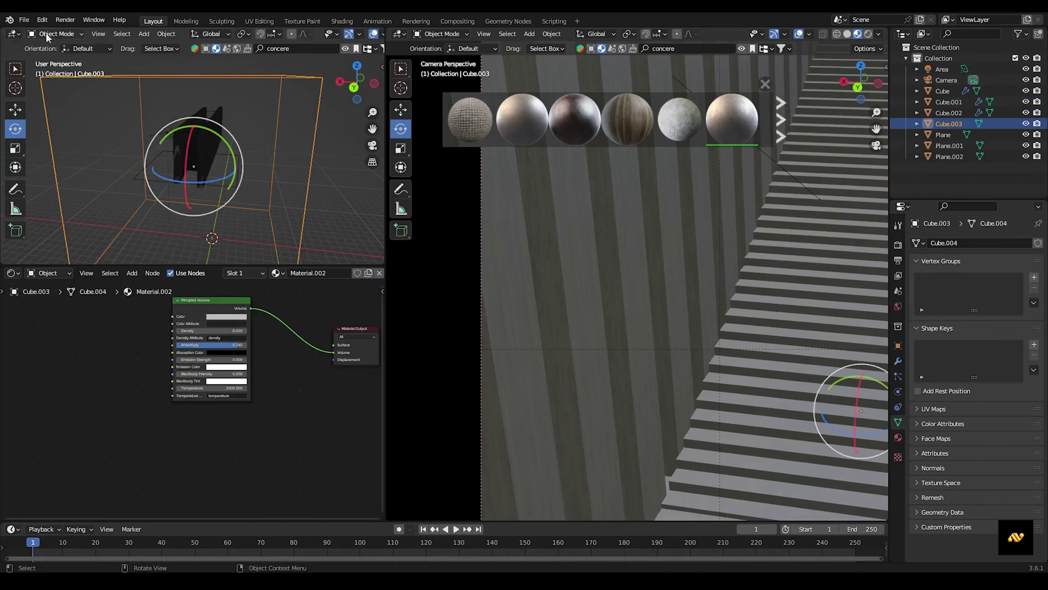
Step: Enlarge the UV Editor area and rescale the first pillar wall's UVs along X
drag(192, 266, 192, 380)
key(Tab)
key(s)
click(298, 249)
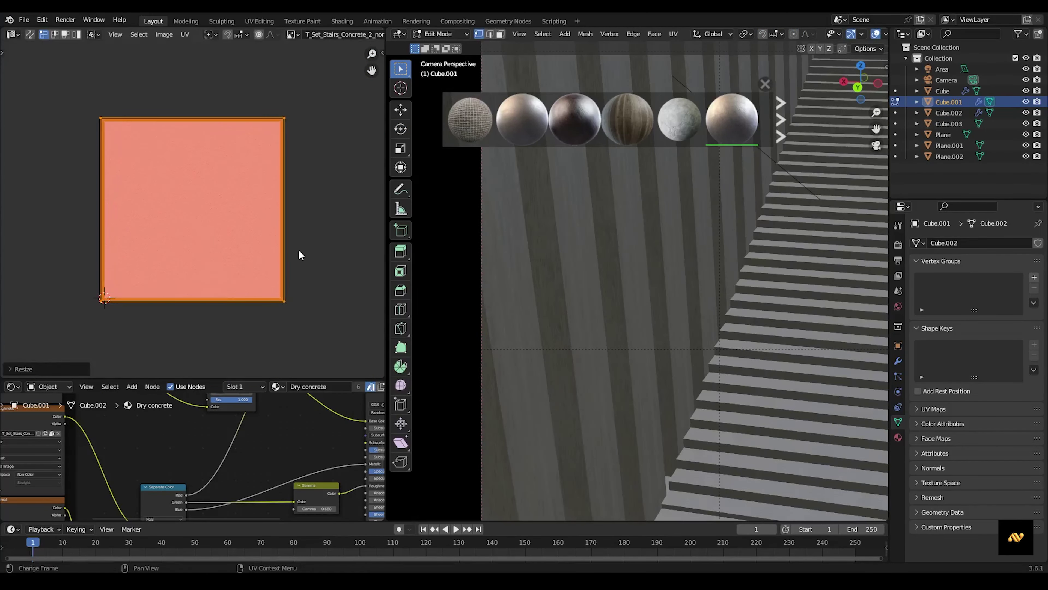
key(s)
key(x)
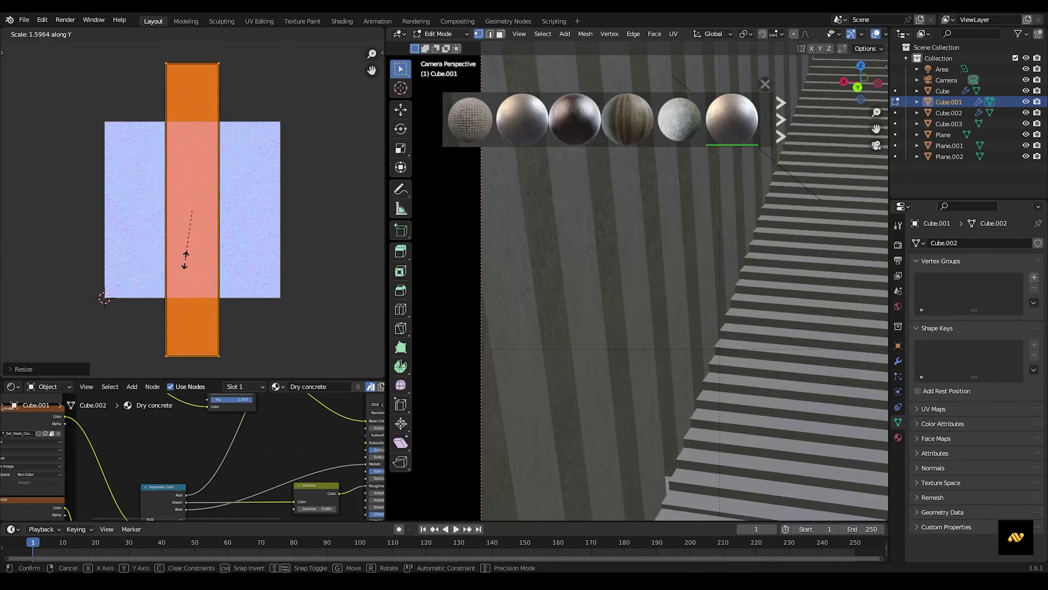
key(x)
click(254, 263)
Step: Re-unwrap the first pillar wall's faces
key(Tab)
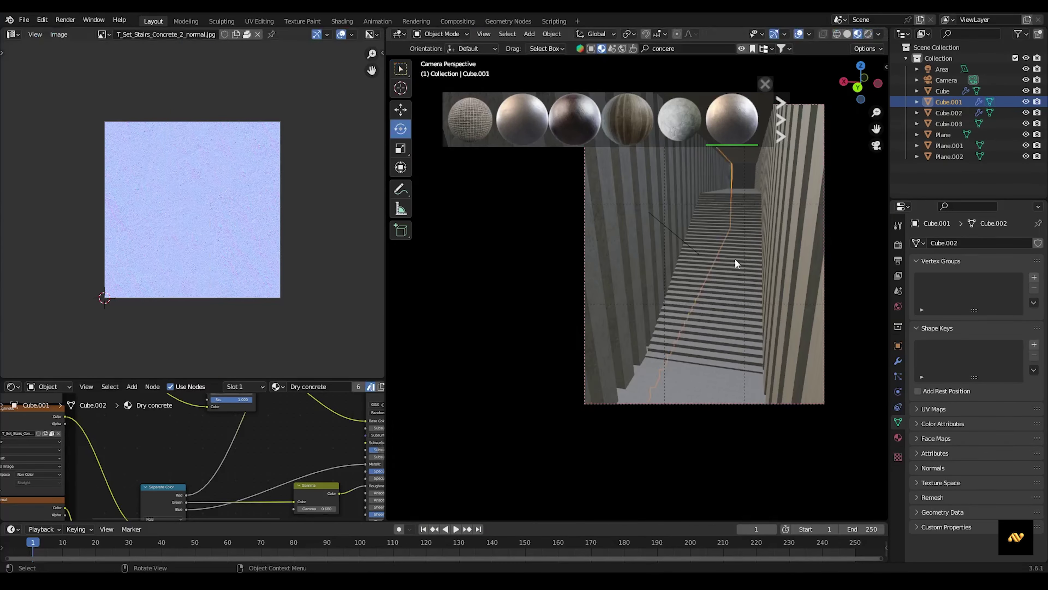
key(Tab)
key(u)
click(536, 274)
key(Tab)
Step: Select all faces of pillar wall Cube.002 and squash its UV island along X
click(823, 273)
key(Tab)
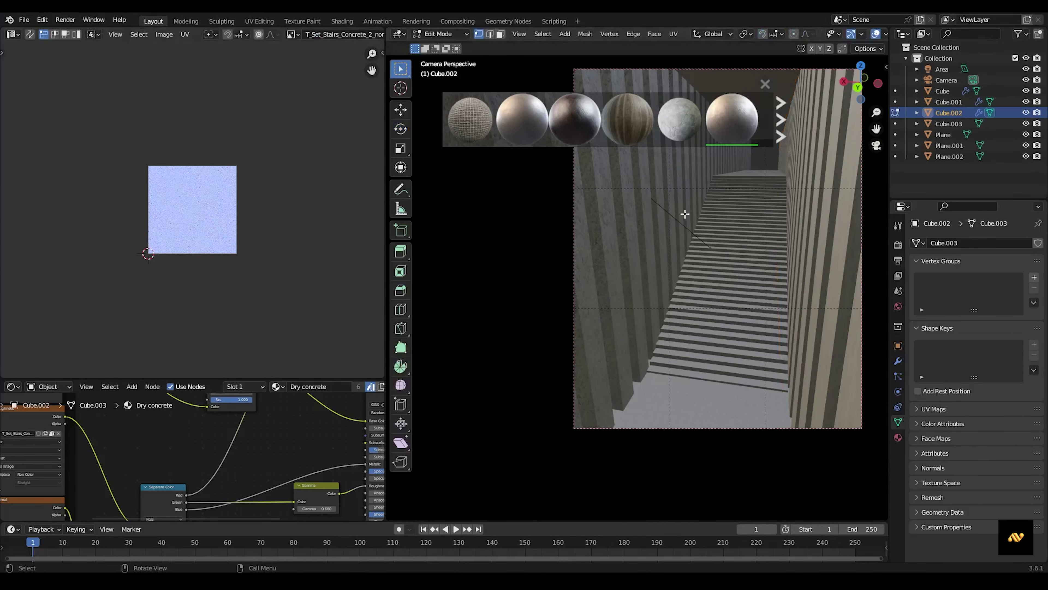
key(Tab)
key(Tab)
middle_drag(801, 297, 755, 459)
key(a)
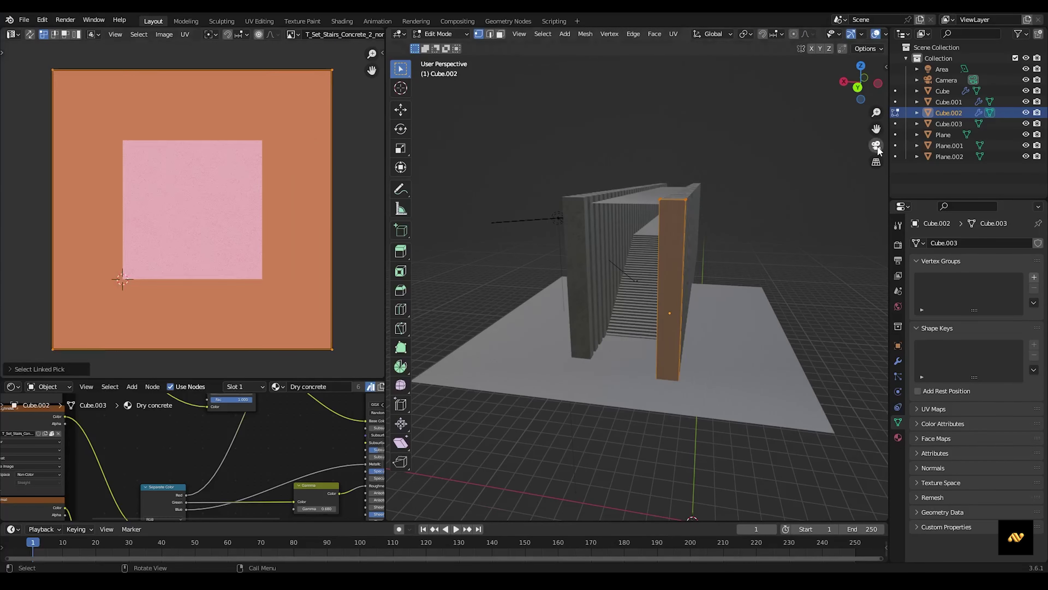
key(KP_0)
scroll(173, 177, down, 3)
scroll(285, 195, up, 5)
scroll(348, 225, down, 2)
key(s)
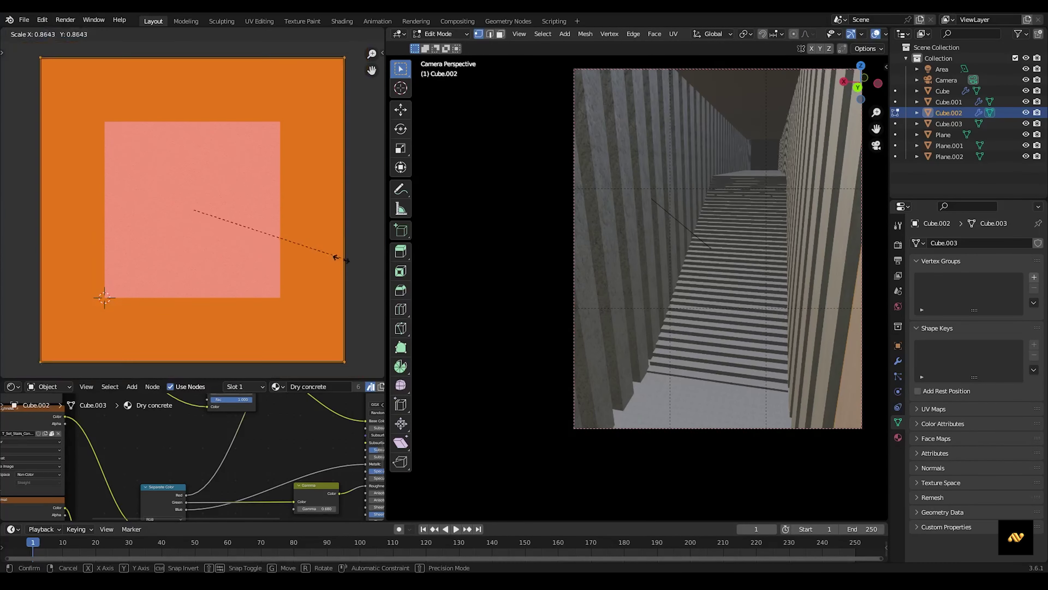
key(x)
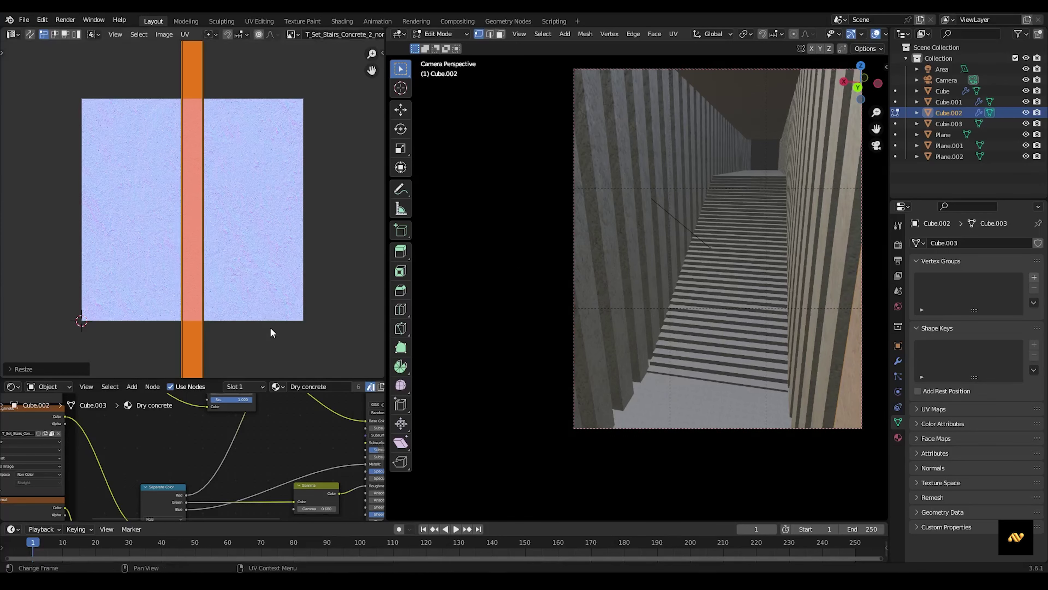
Step: Flatten the stairs object Cube's UVs along Y and rotate them diagonally
key(alt+q)
scroll(660, 289, up, 6)
scroll(36, 109, down, 3)
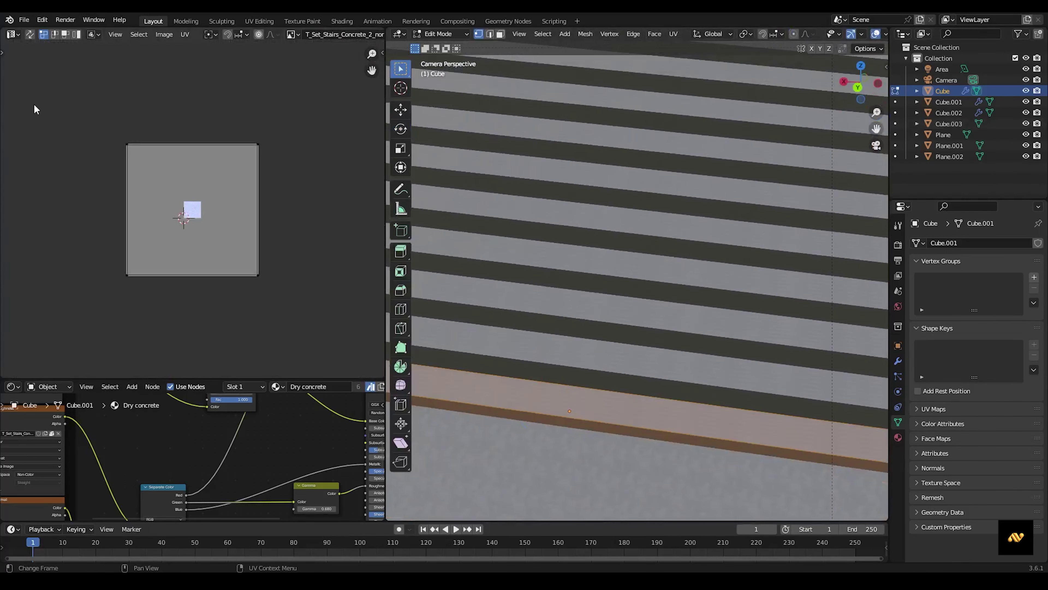
scroll(34, 108, up, 6)
key(a)
key(s)
key(y)
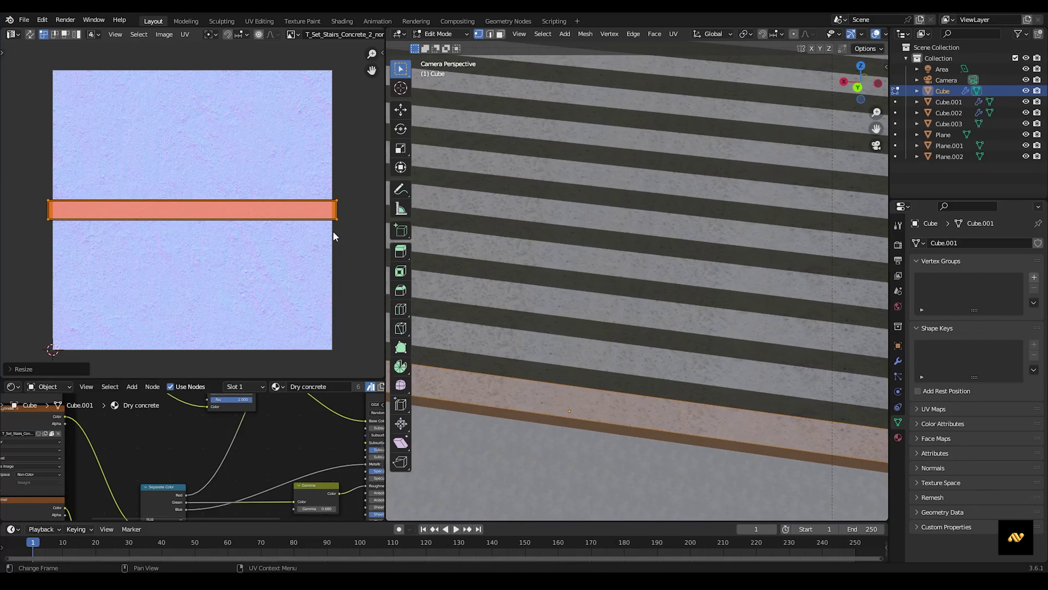
key(r)
click(230, 265)
scroll(229, 265, up, 4)
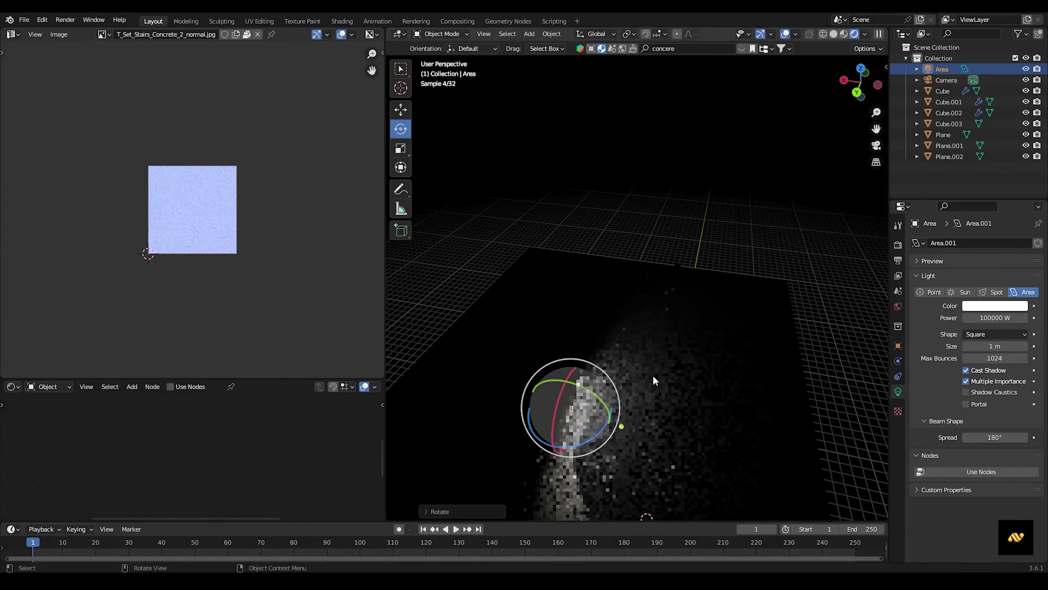
Step: From top view, rotate the area light, set its power to 1 MW, and tilt it toward the corridor
key(KP_7)
key(r)
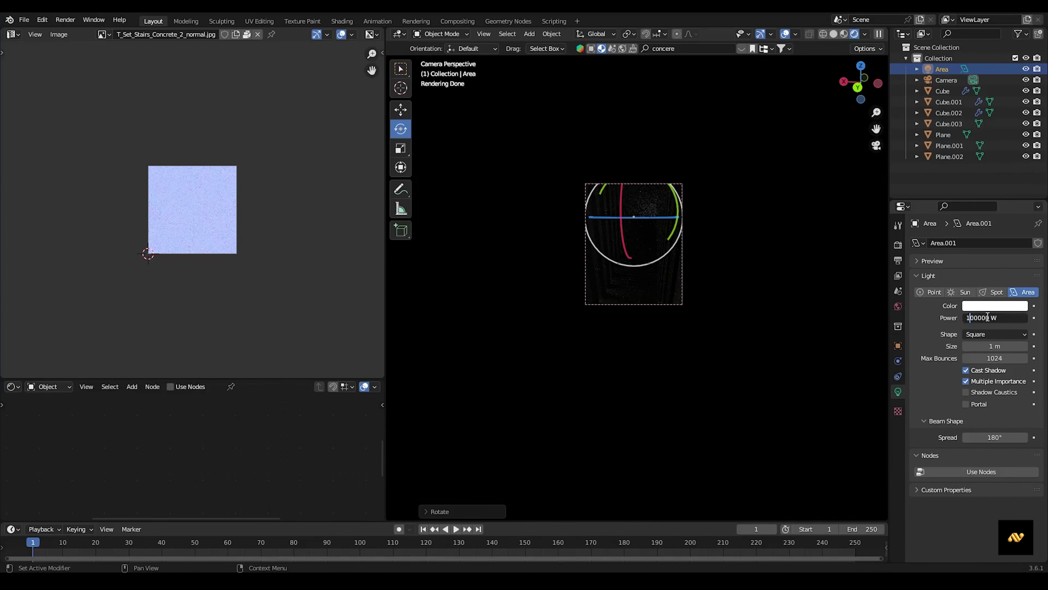
key(Return)
drag(675, 223, 679, 210)
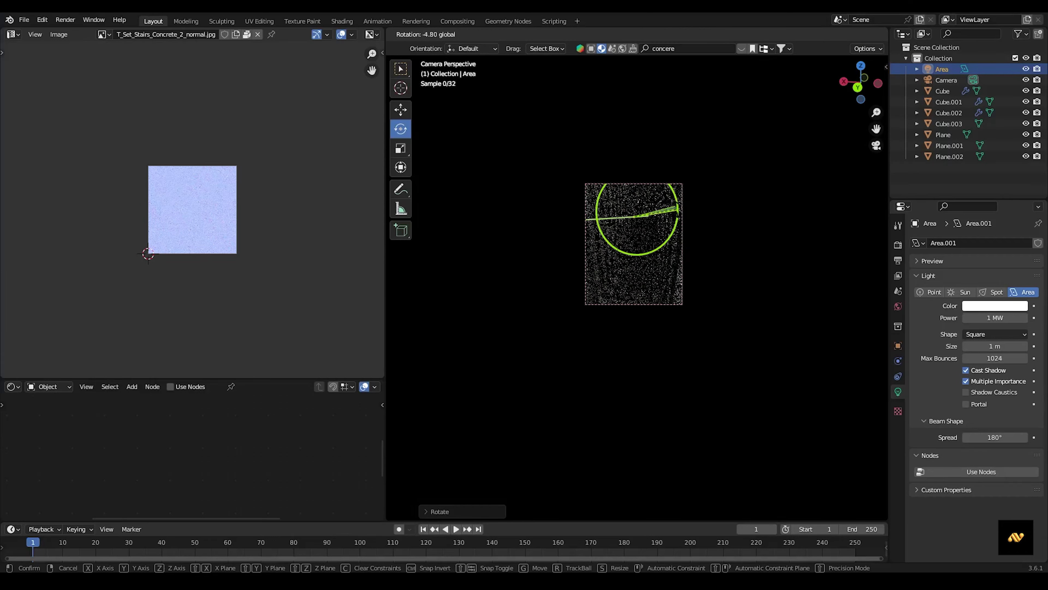